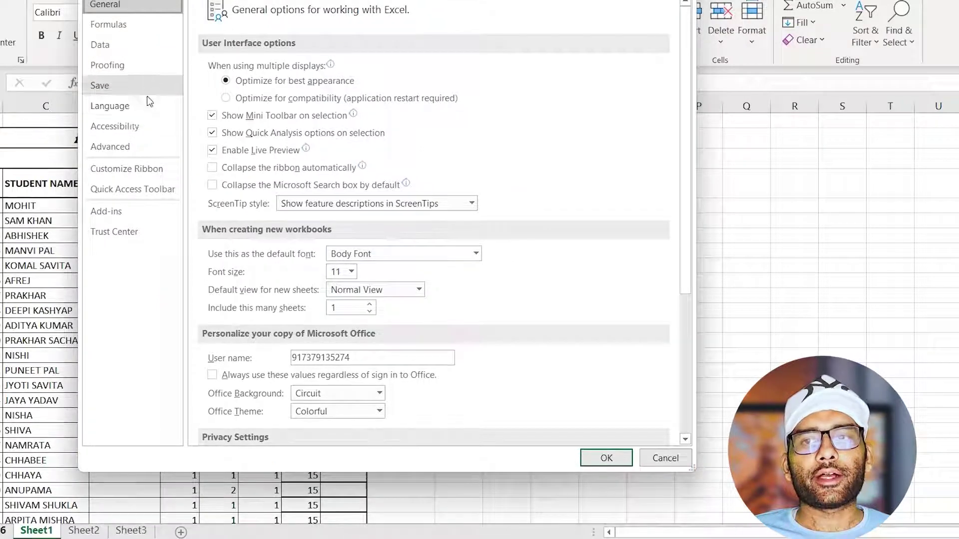
In the Advanced editing options, set the direction for "After pressing Enter, move selection" to Right and apply it.
{"action": "left_click", "coordinate": [131, 149]}
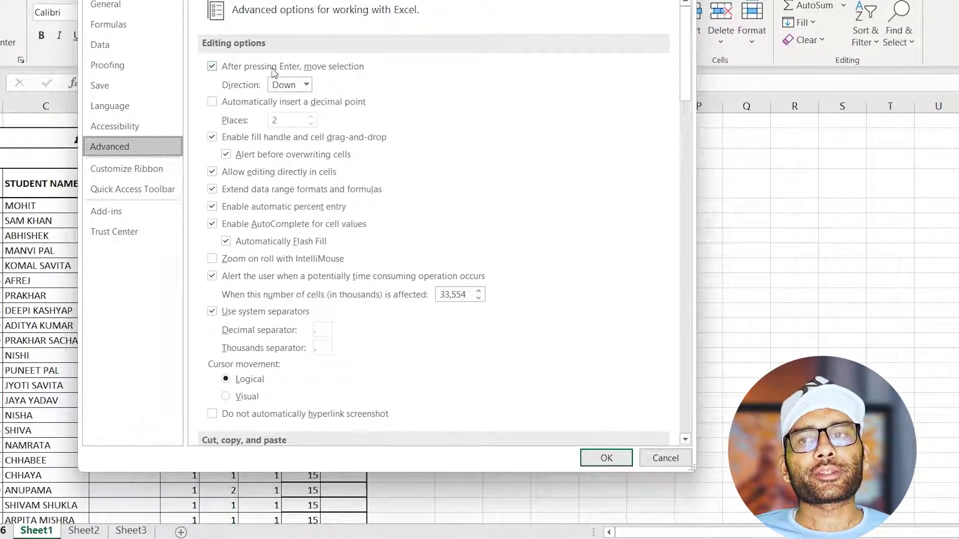
{"action": "left_click", "coordinate": [307, 85]}
{"action": "left_click", "coordinate": [287, 114]}
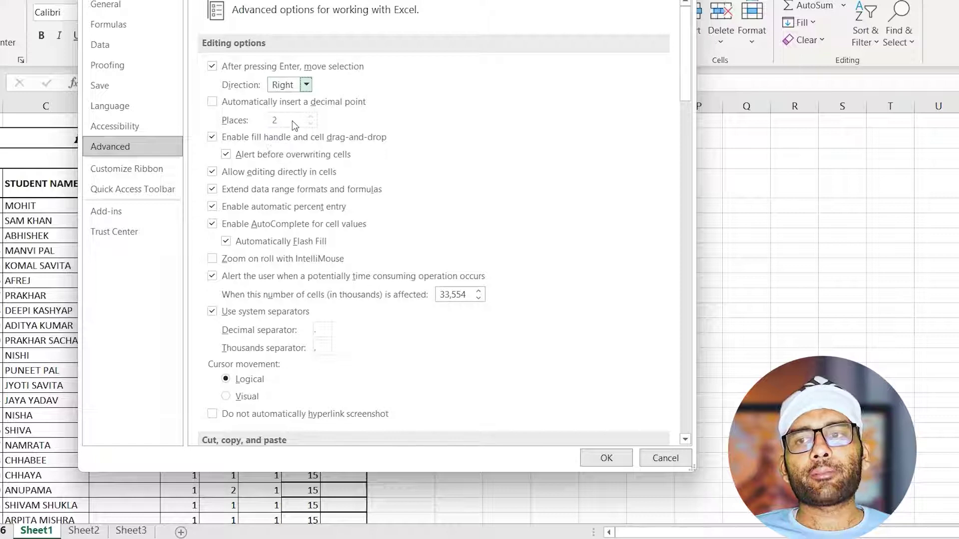
{"action": "left_click", "coordinate": [608, 458]}
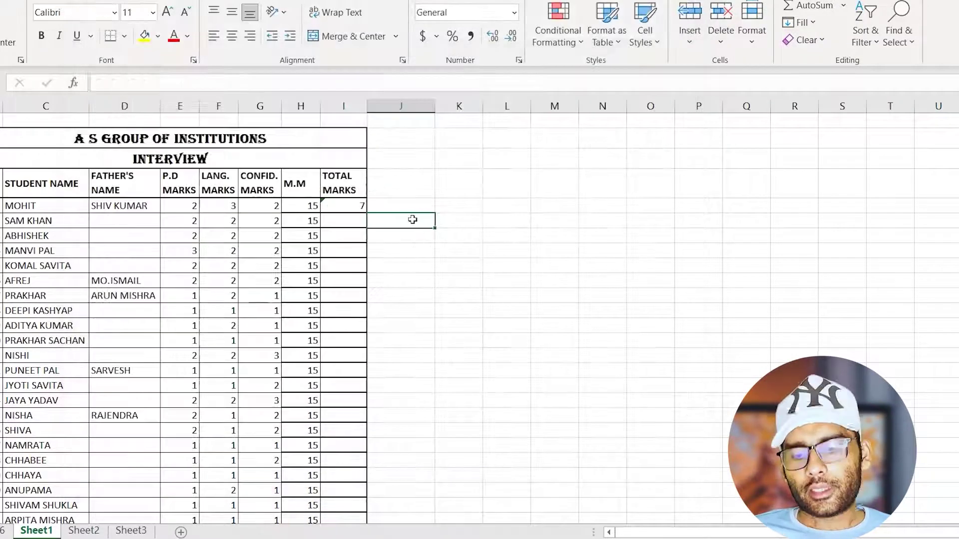
Advance the active cell three times from J6 along row 6 to test the new selection direction.
{"action": "key", "text": "Return"}
{"action": "key", "text": "Return"}
{"action": "key", "text": "Return"}
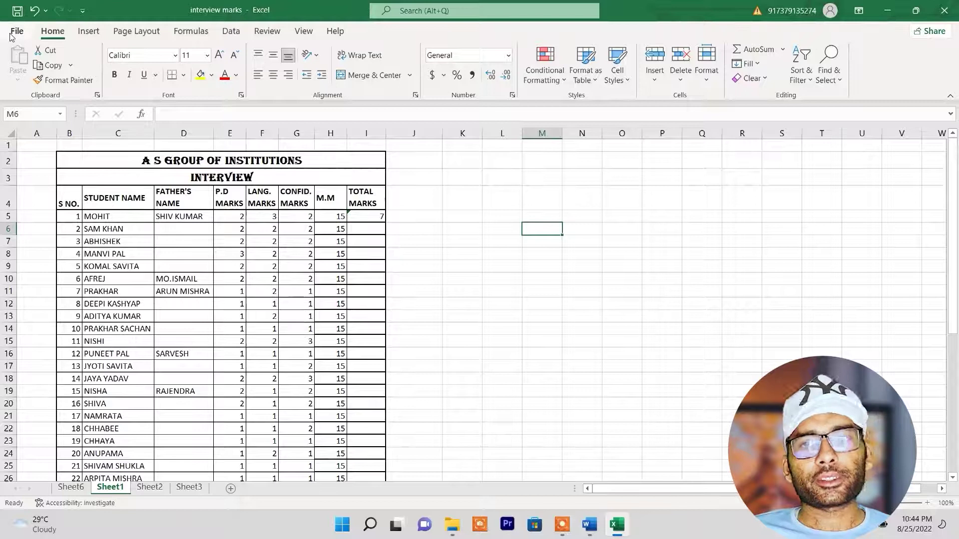
Turn off the "After pressing Enter, move selection" option in the Advanced editing options and apply the change.
{"action": "left_click", "coordinate": [13, 31]}
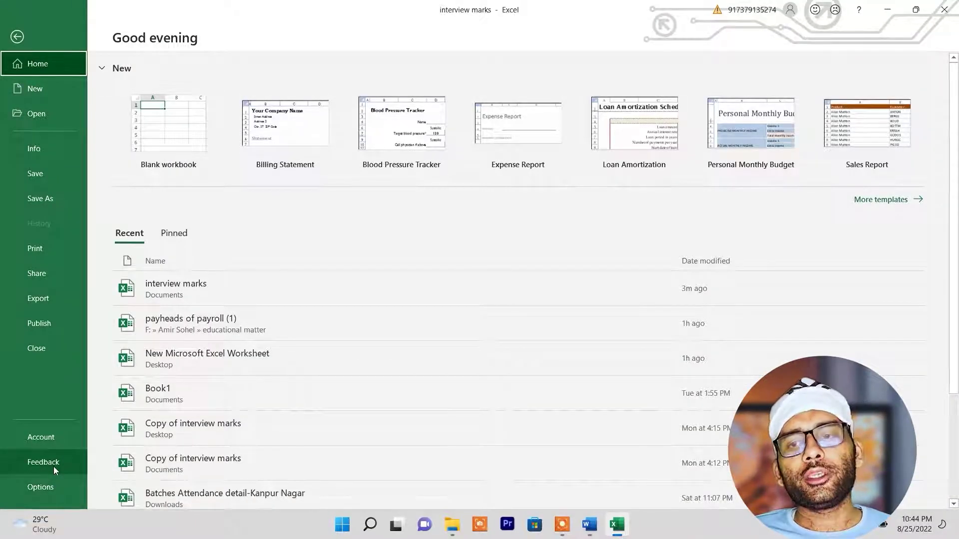
{"action": "key", "text": "Escape"}
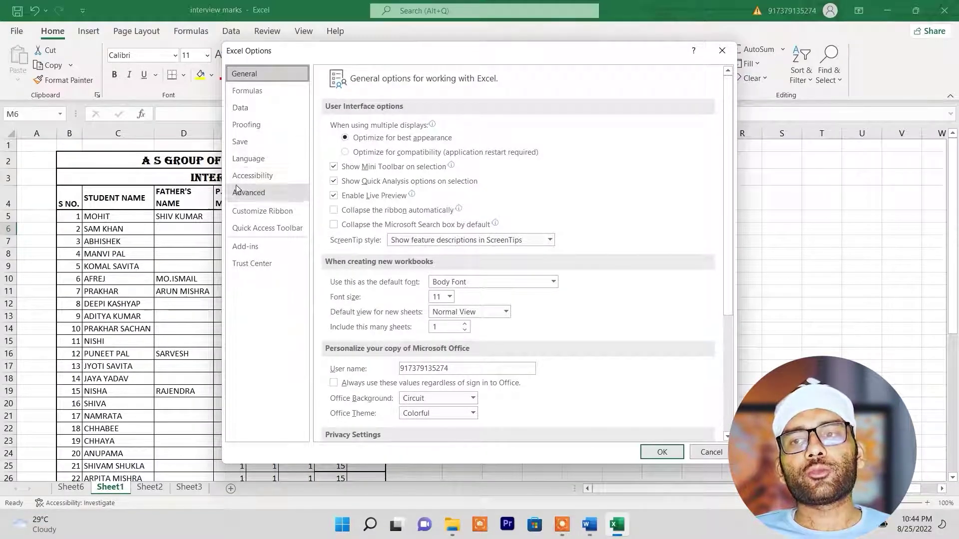
{"action": "left_click", "coordinate": [251, 192]}
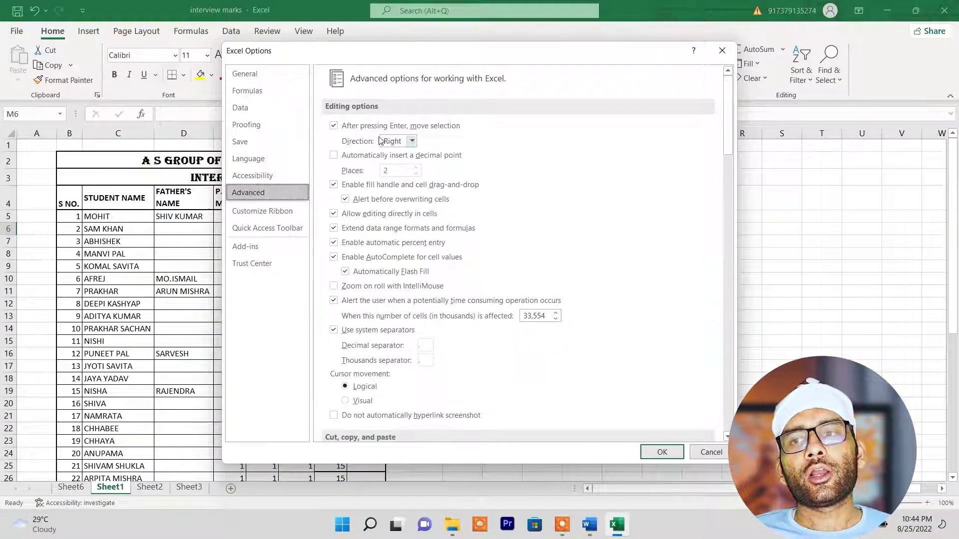
{"action": "left_click", "coordinate": [334, 126]}
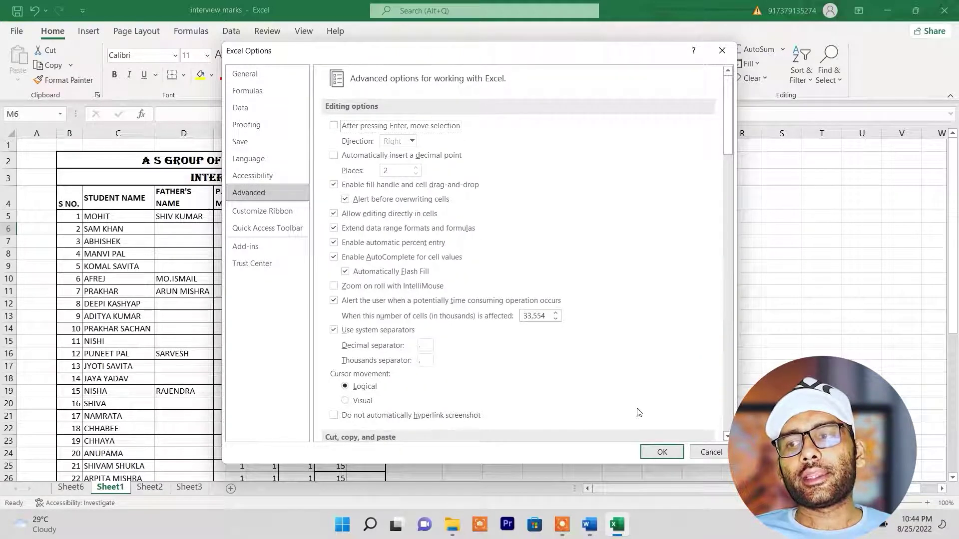
{"action": "left_click", "coordinate": [658, 451]}
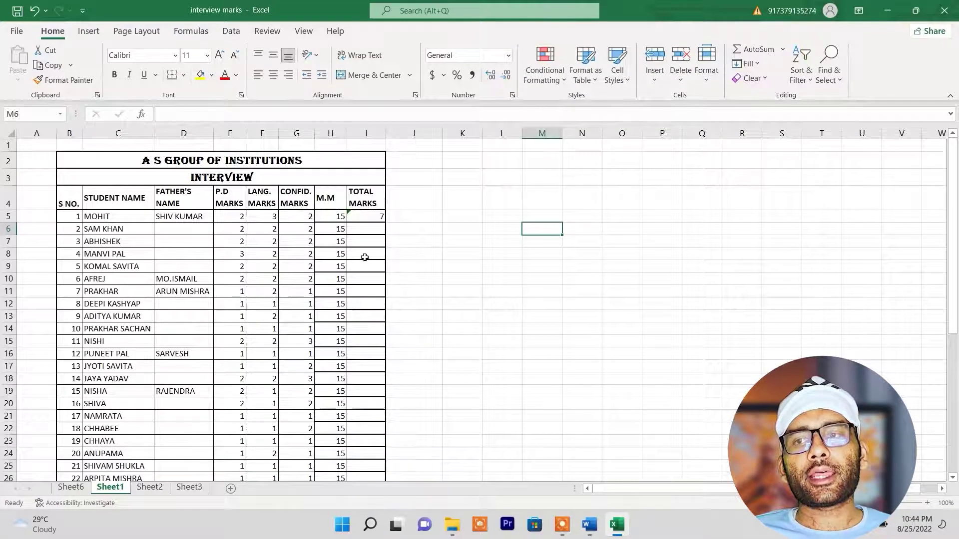
Enter =SUM(E5:G5) in cell I5 and fill the formula down the TOTAL MARKS column.
{"action": "left_click", "coordinate": [365, 219]}
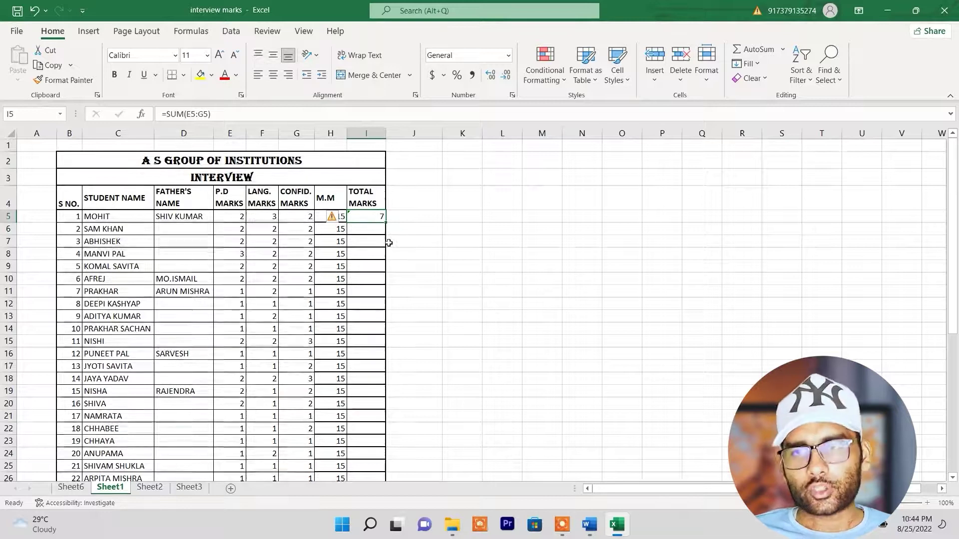
{"action": "type", "text": "="}
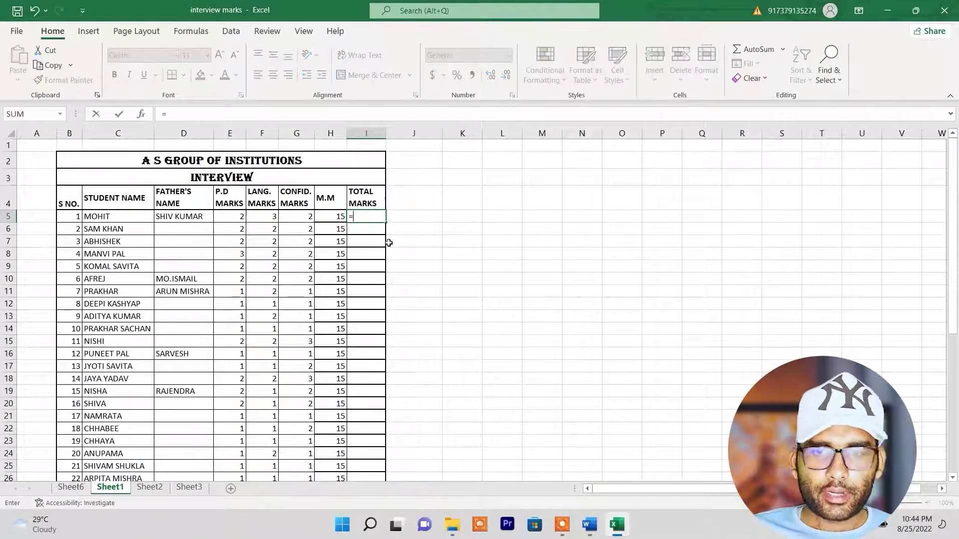
{"action": "type", "text": "sum"}
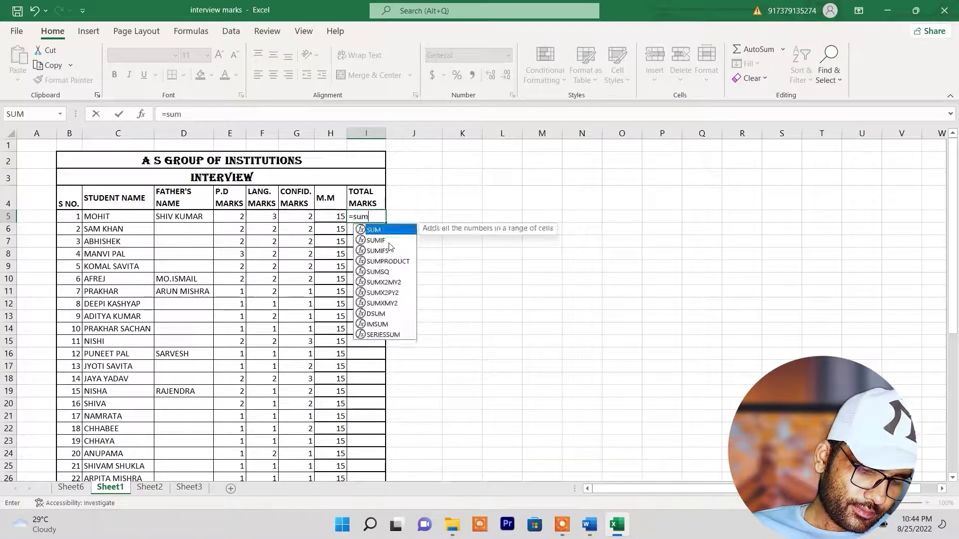
{"action": "type", "text": "("}
{"action": "left_click_drag", "start_coordinate": [232, 216], "coordinate": [301, 217]}
{"action": "type", "text": ")"}
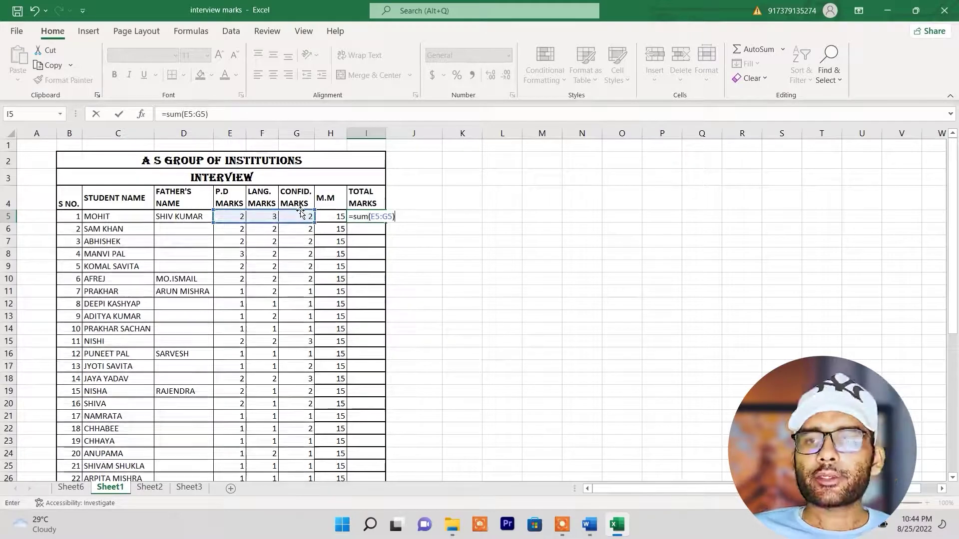
{"action": "key", "text": "ctrl+Return"}
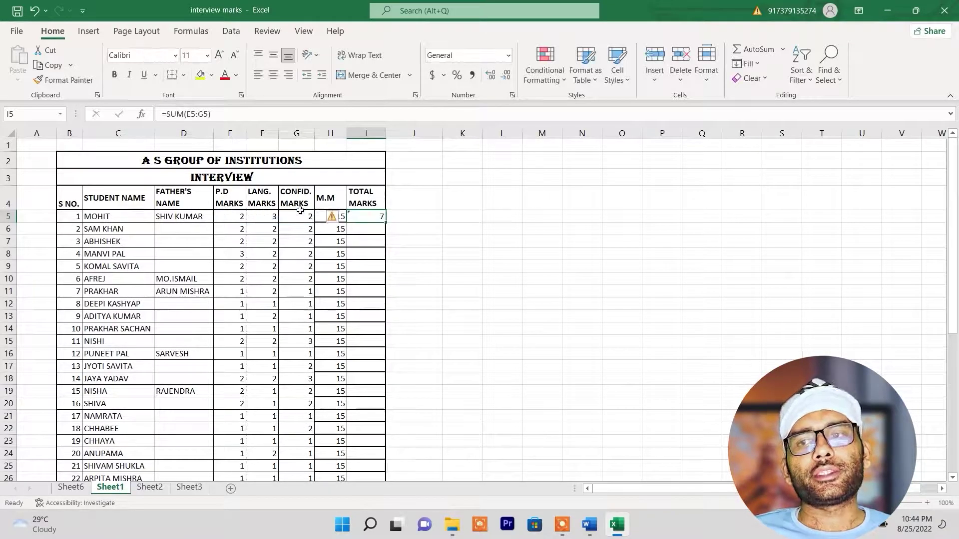
{"action": "left_click_drag", "start_coordinate": [388, 224], "coordinate": [392, 422]}
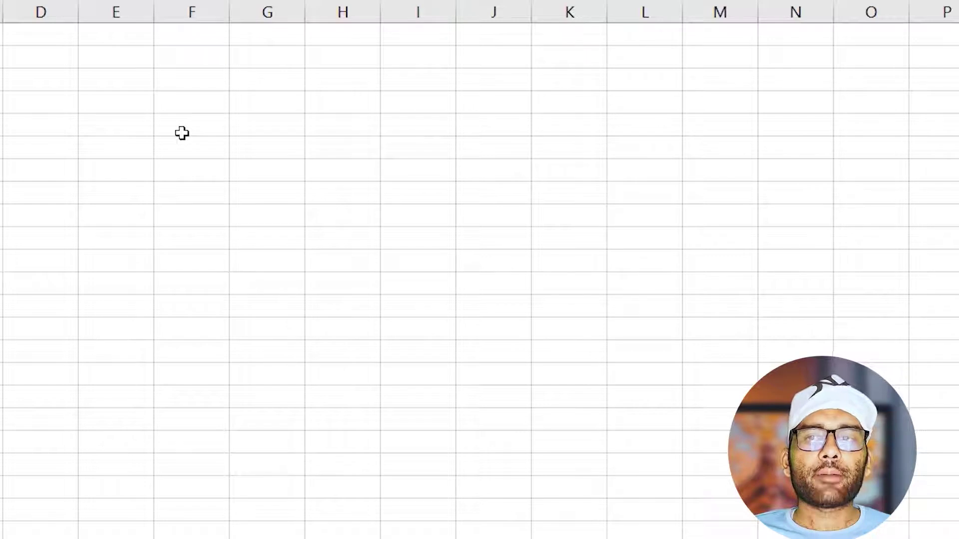
Enter "jan" in a blank cell of column F and autofill the month series down the column.
{"action": "left_click", "coordinate": [182, 133]}
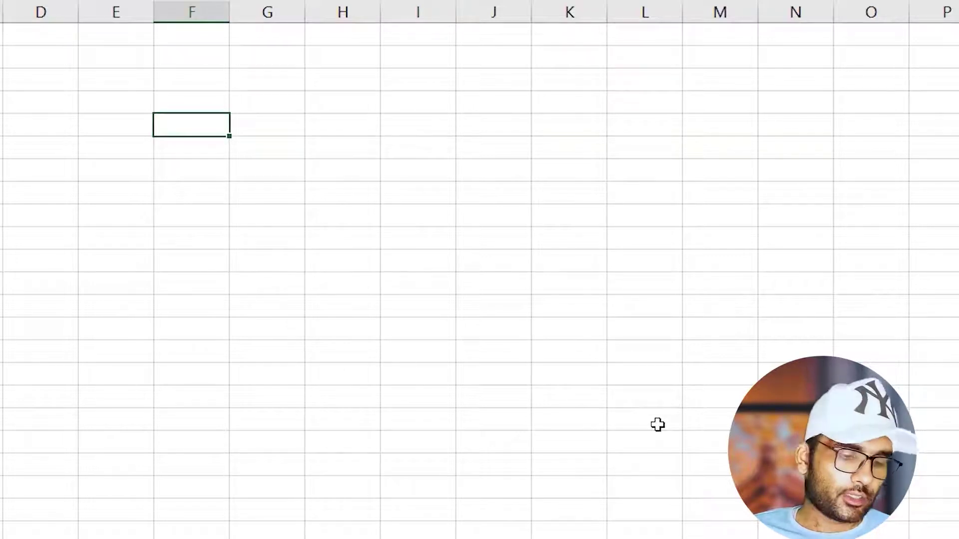
{"action": "type", "text": "jan"}
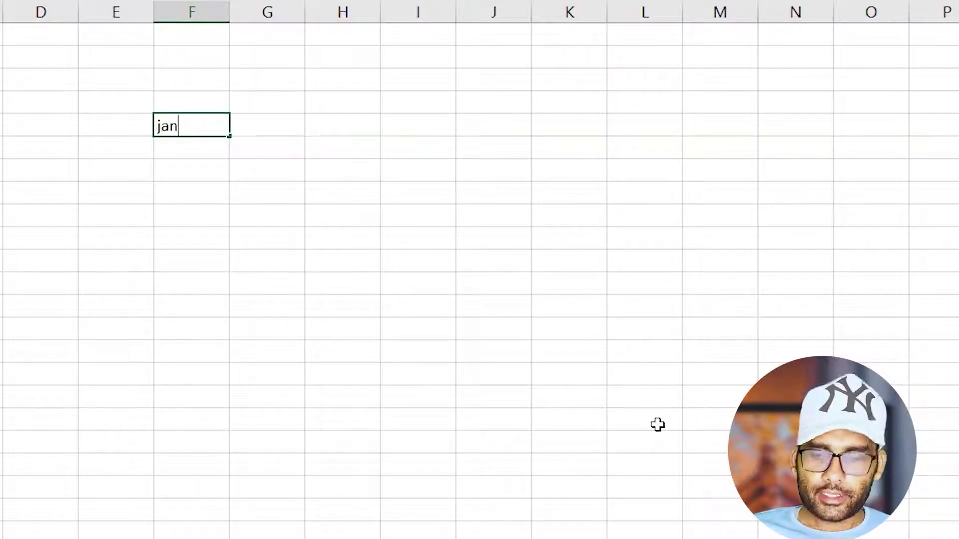
{"action": "key", "text": "Return"}
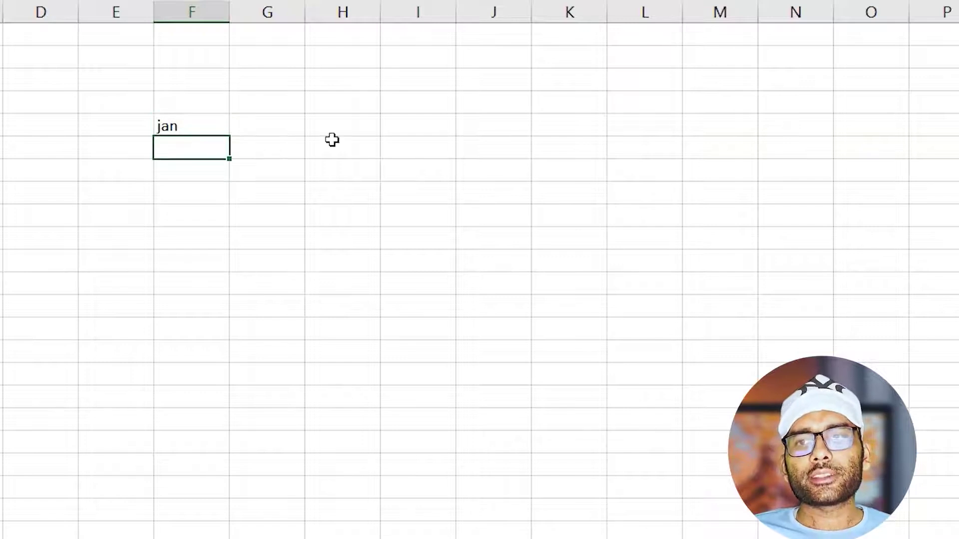
{"action": "left_click", "coordinate": [201, 116]}
{"action": "left_click_drag", "start_coordinate": [231, 140], "coordinate": [238, 537]}
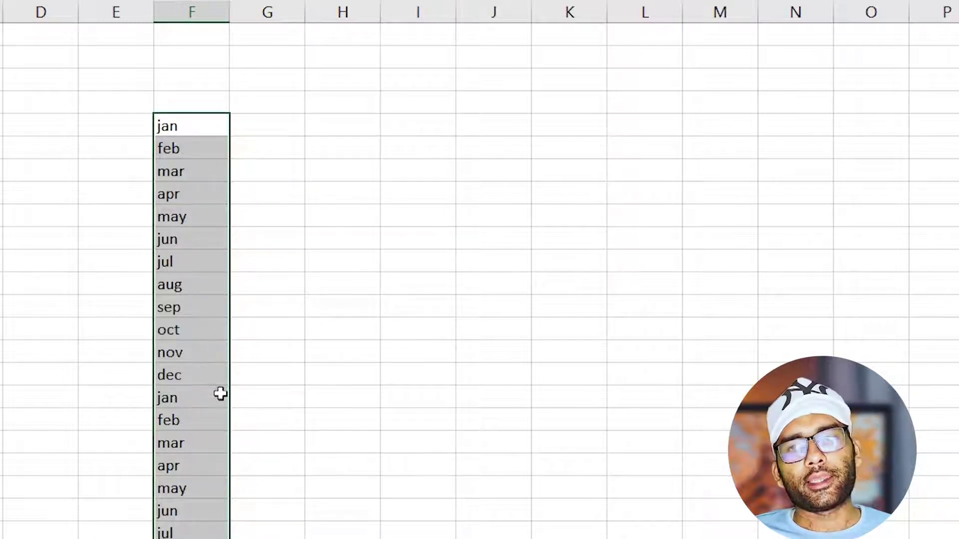
Enter "sun" in column G beside the first month and autofill the weekday series down alongside "apr".
{"action": "left_click", "coordinate": [283, 122]}
{"action": "type", "text": "sun"}
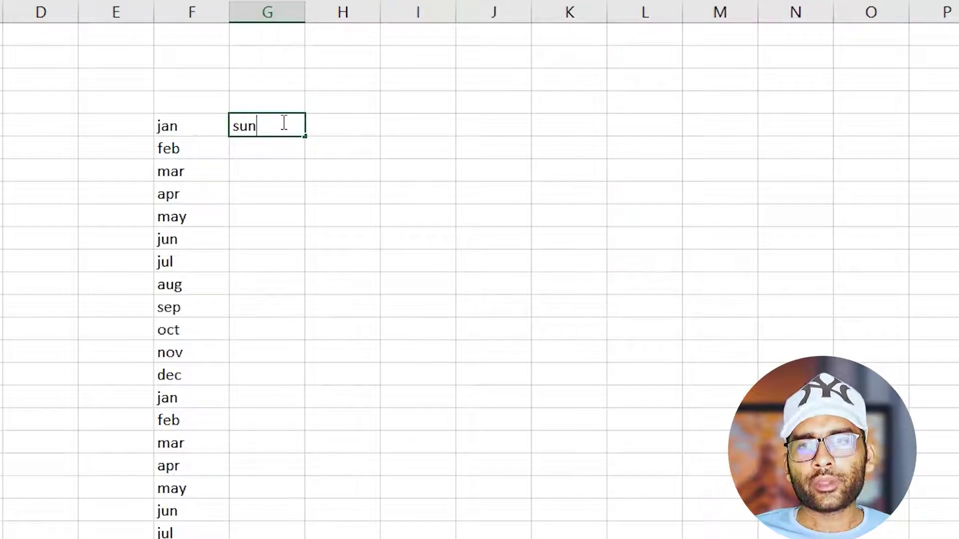
{"action": "key", "text": "Return"}
{"action": "left_click", "coordinate": [282, 122]}
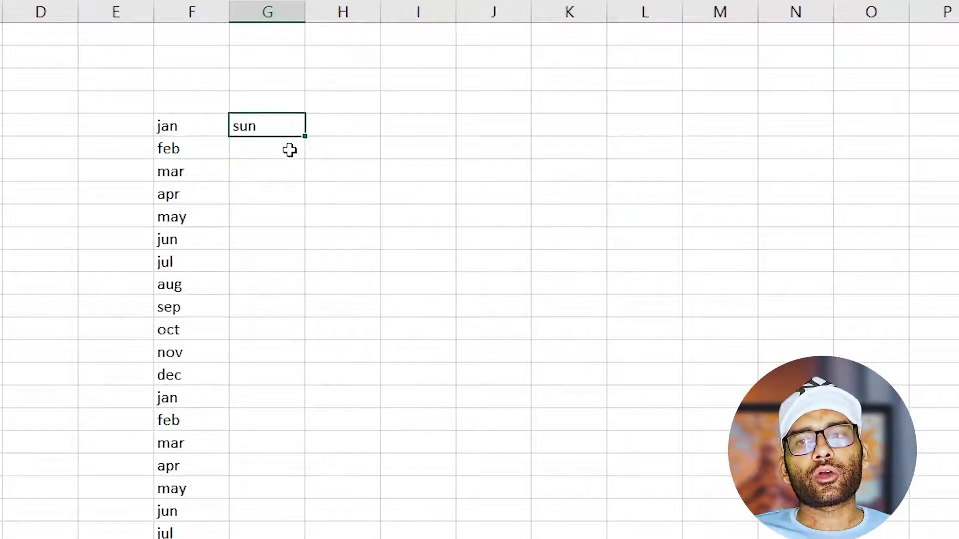
{"action": "left_click_drag", "start_coordinate": [307, 135], "coordinate": [366, 477]}
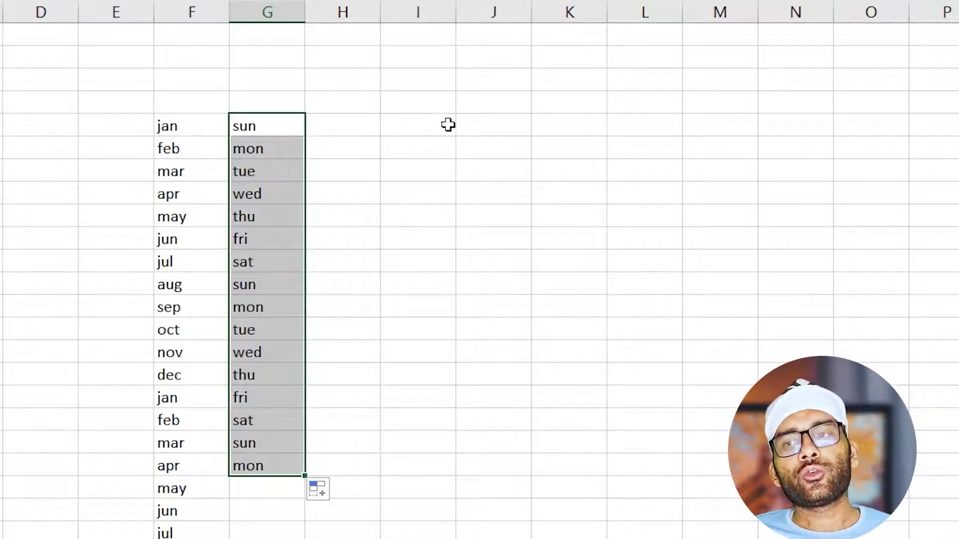
Enter a person's first name in column I, on the row of the first month and weekday, and select that cell.
{"action": "left_click", "coordinate": [448, 125]}
{"action": "type", "text": "a"}
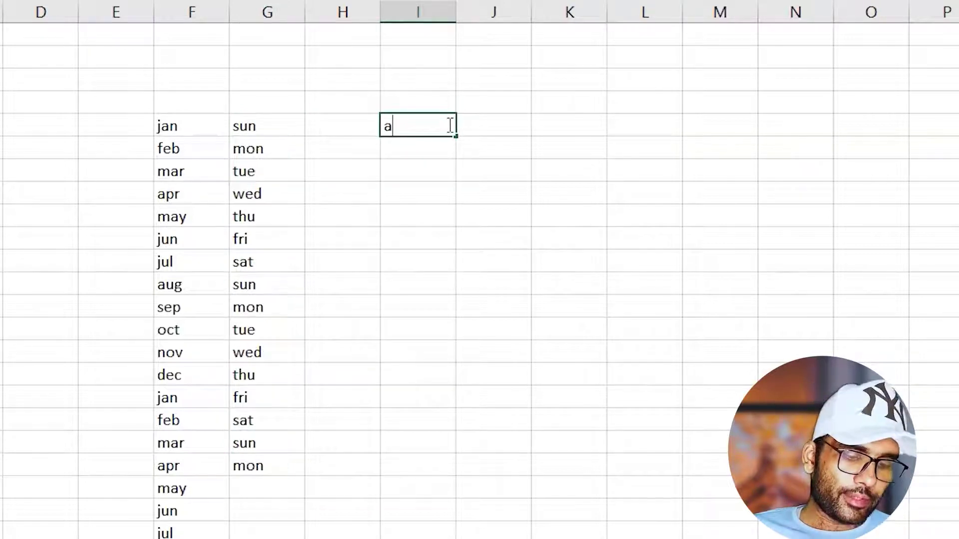
{"action": "type", "text": "mir"}
{"action": "key", "text": "Return"}
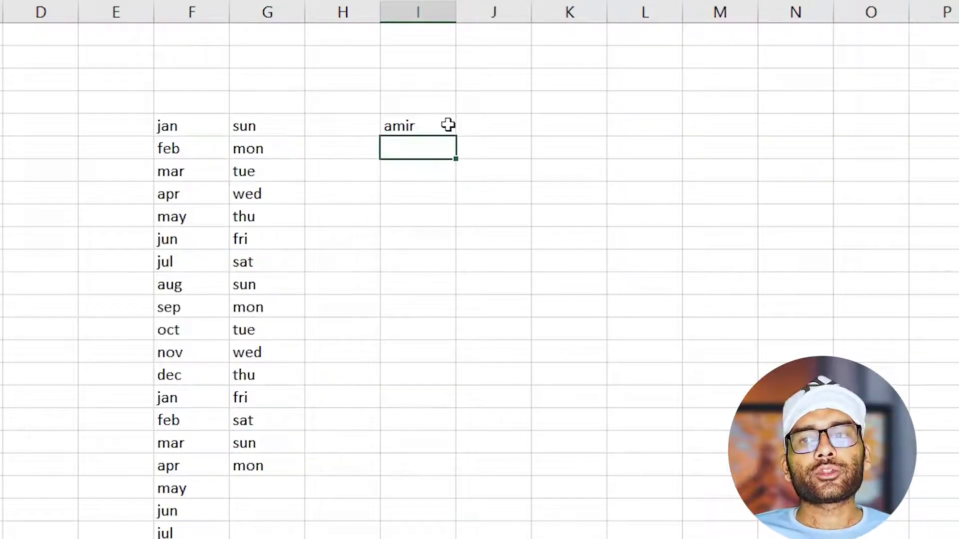
{"action": "left_click", "coordinate": [425, 125]}
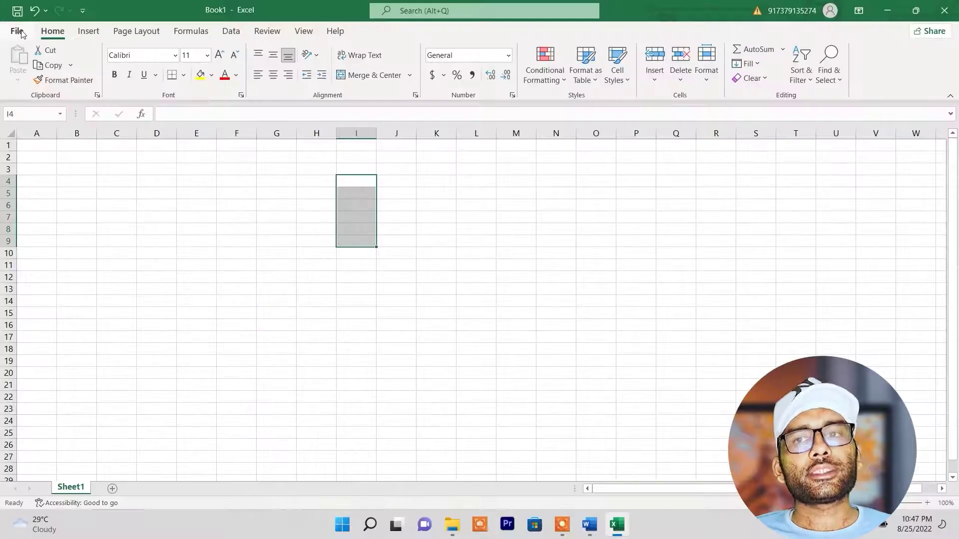
Open the recent "interview marks" workbook and select the total marks cell I8.
{"action": "left_click", "coordinate": [15, 32]}
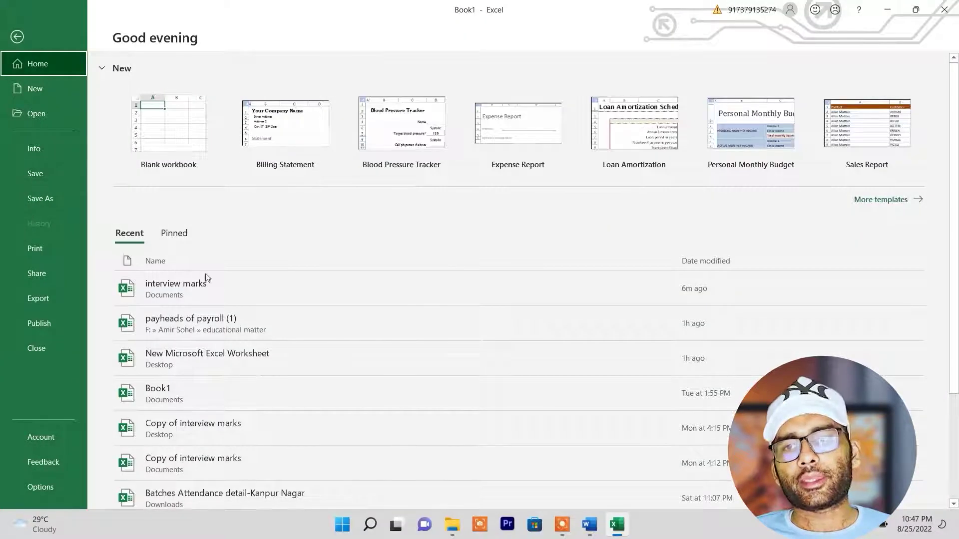
{"action": "left_click", "coordinate": [205, 288]}
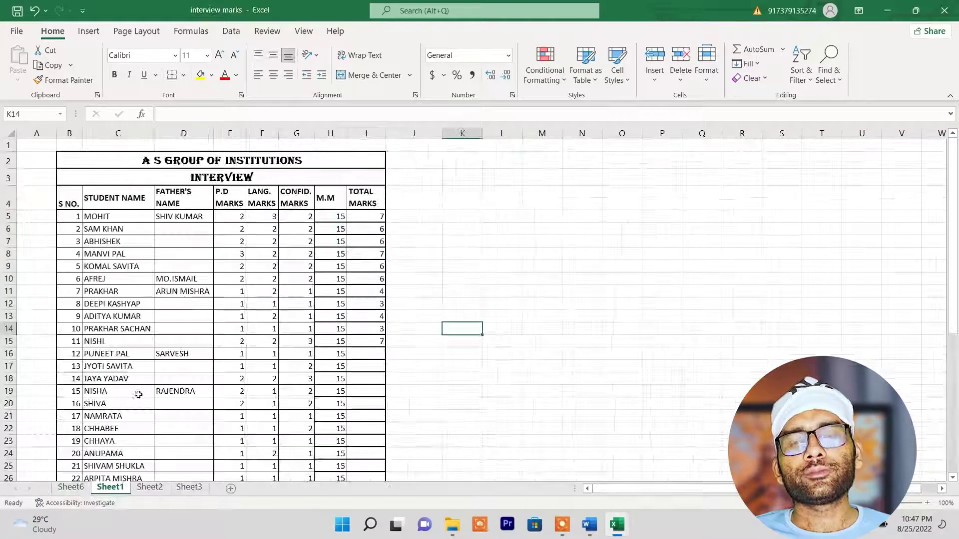
{"action": "left_click", "coordinate": [351, 255]}
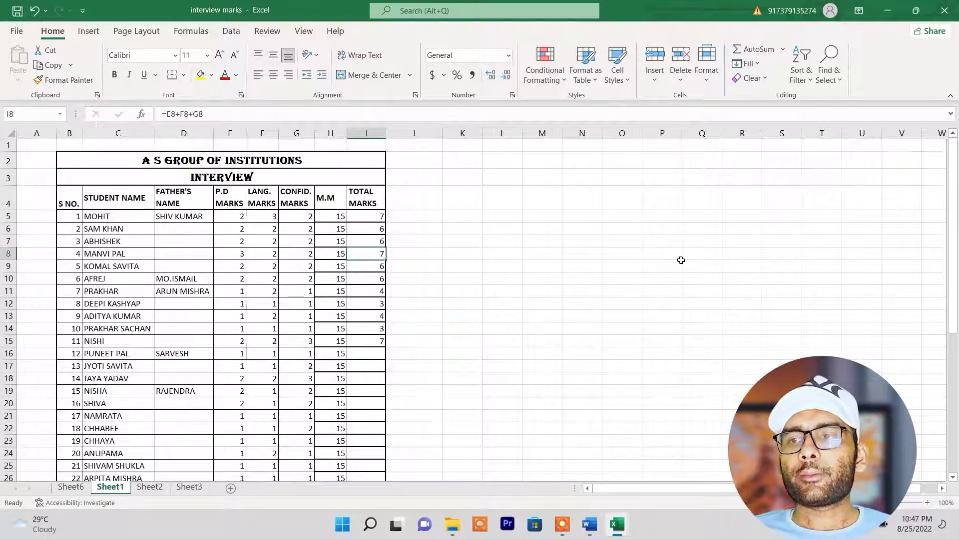
Try autofilling a student's first name from M4 down to M20, and clear the filled cells.
{"action": "left_click", "coordinate": [538, 189]}
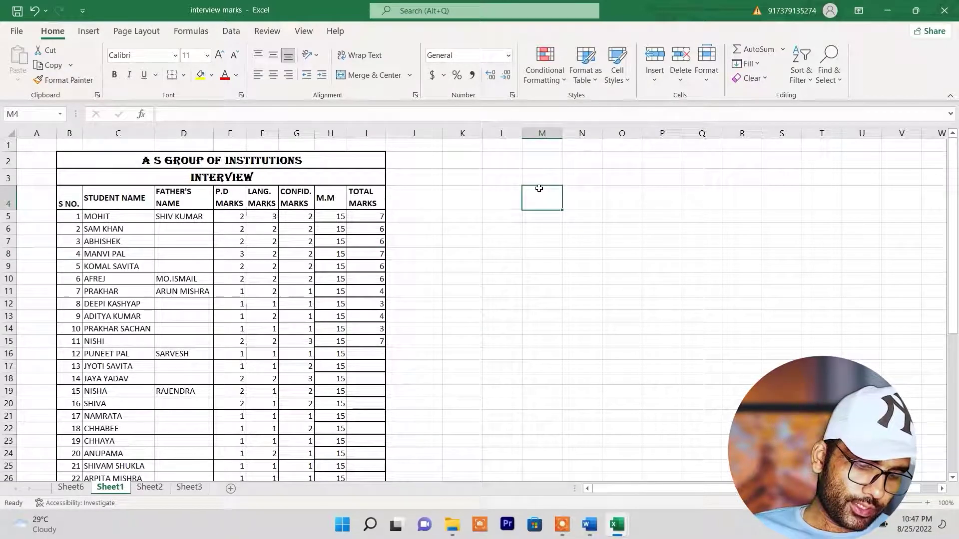
{"action": "type", "text": "mohit"}
{"action": "key", "text": "Return"}
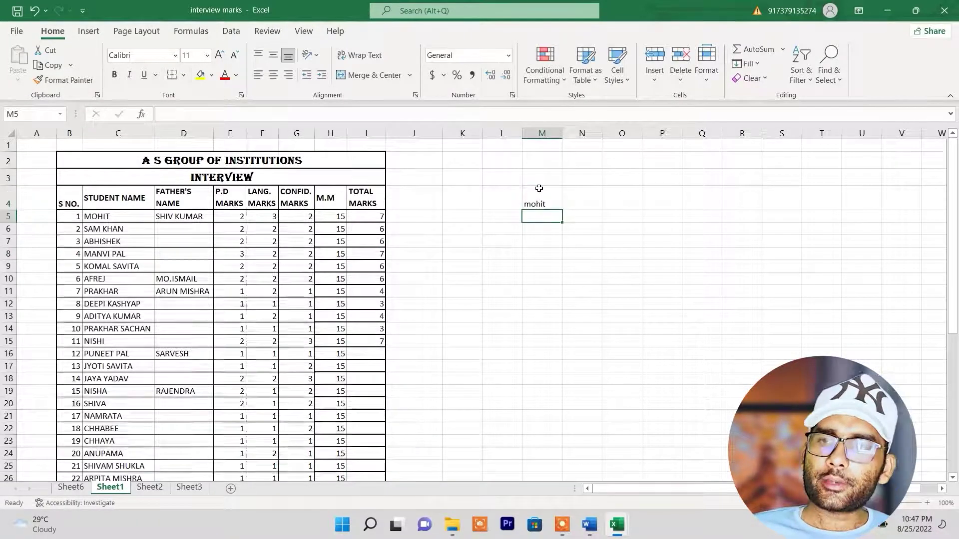
{"action": "left_click", "coordinate": [544, 205]}
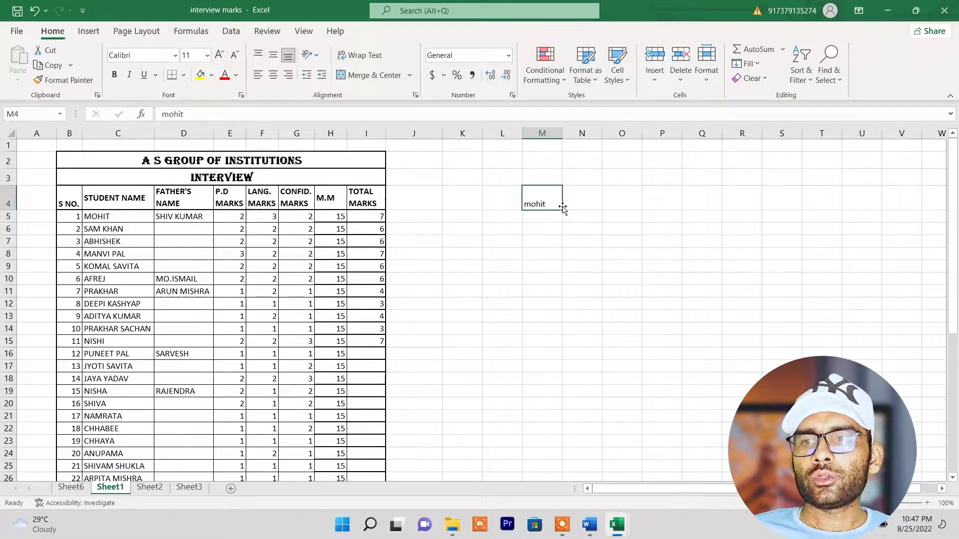
{"action": "left_click_drag", "start_coordinate": [564, 211], "coordinate": [567, 407]}
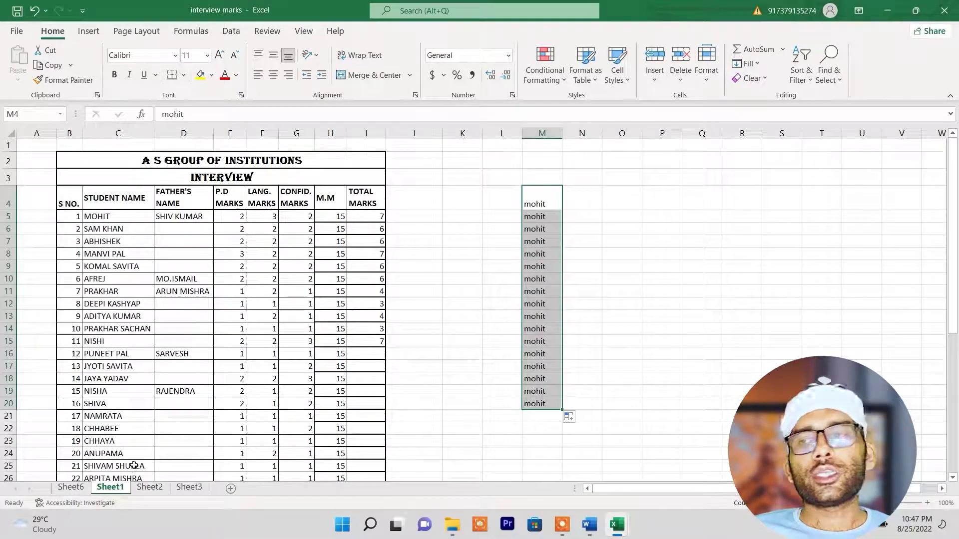
{"action": "key", "text": "Delete"}
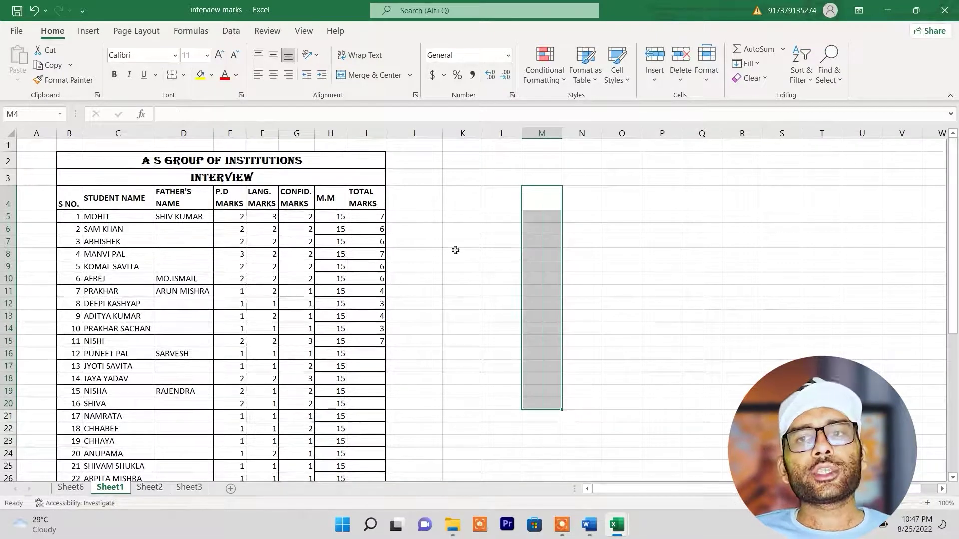
Open the custom lists editor from the General section of the advanced Excel options.
{"action": "left_click", "coordinate": [16, 31]}
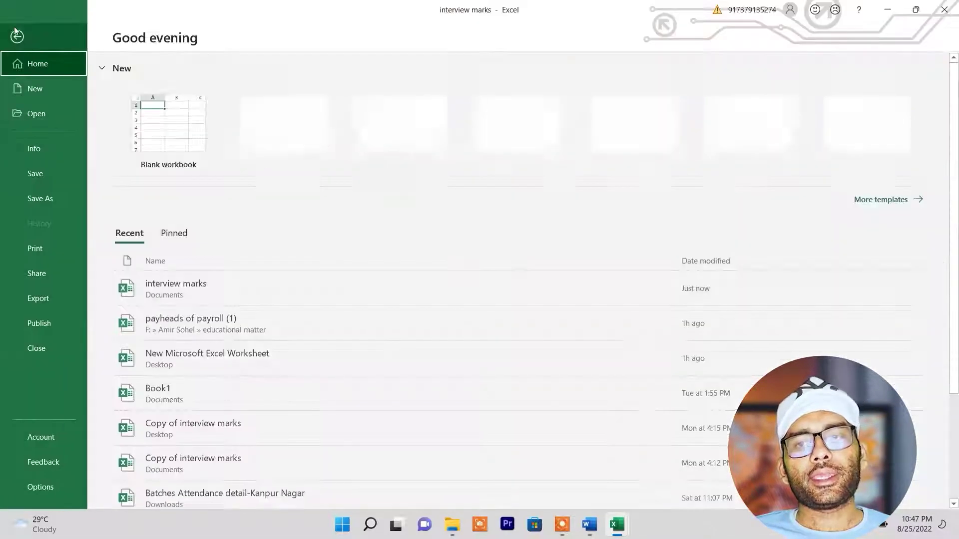
{"action": "left_click", "coordinate": [41, 493]}
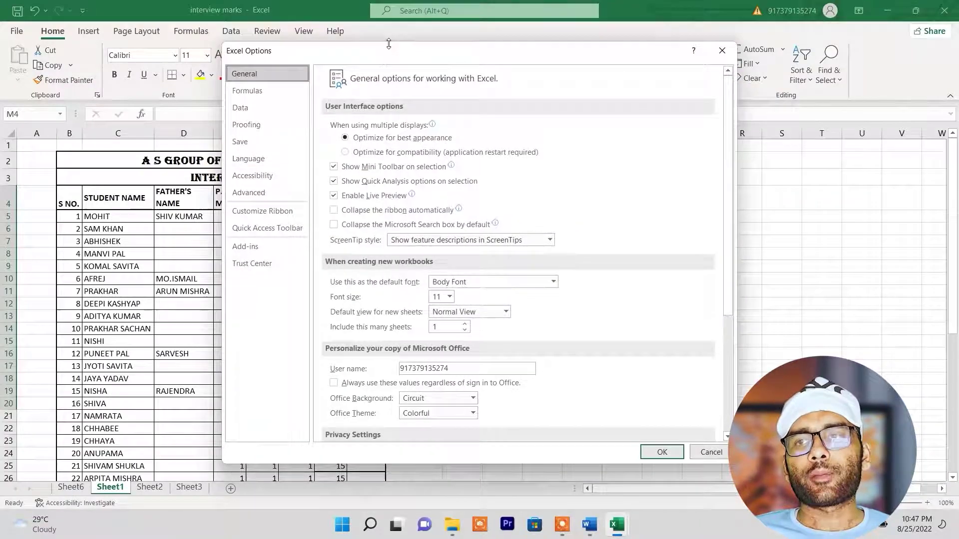
{"action": "left_click_drag", "start_coordinate": [389, 43], "coordinate": [287, 31]}
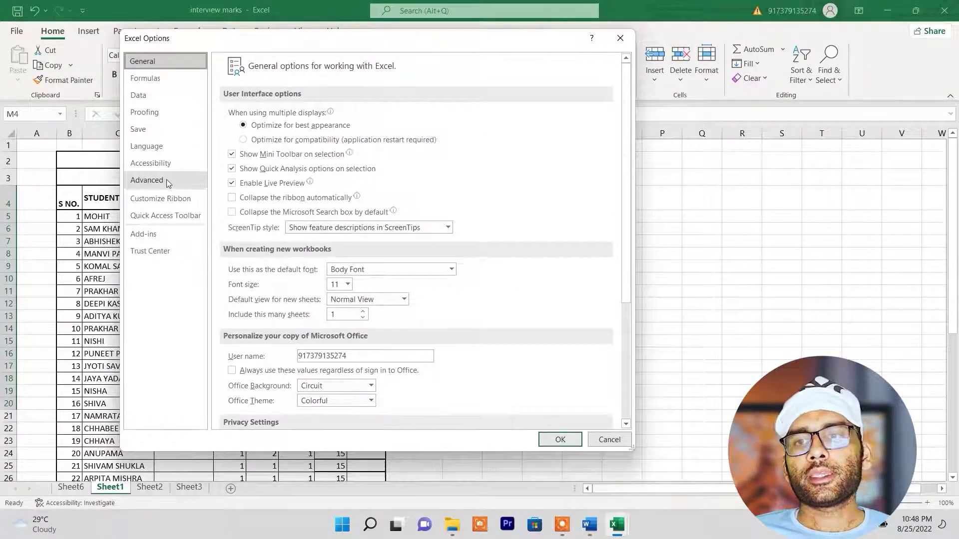
{"action": "left_click", "coordinate": [167, 181]}
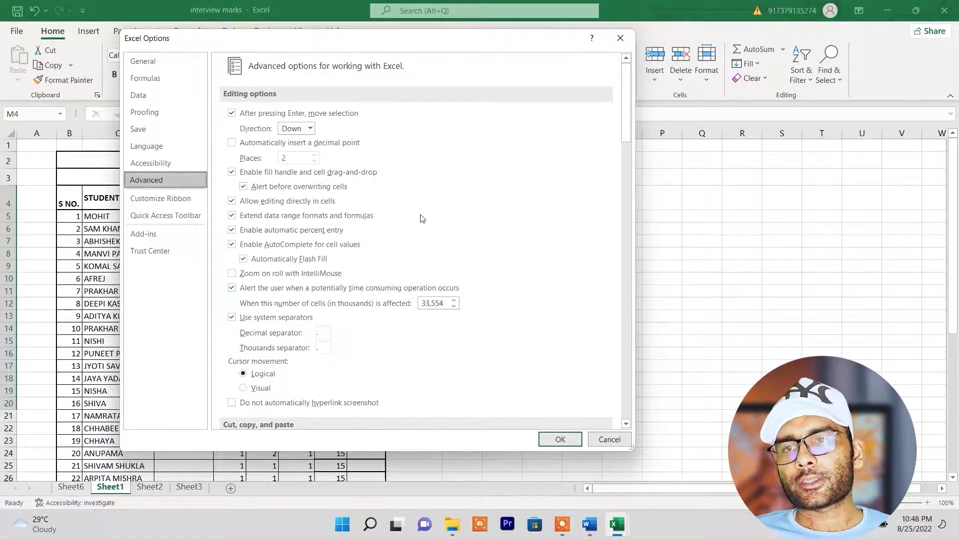
{"action": "scroll", "coordinate": [418, 219], "scroll_direction": "down", "scroll_amount": 20}
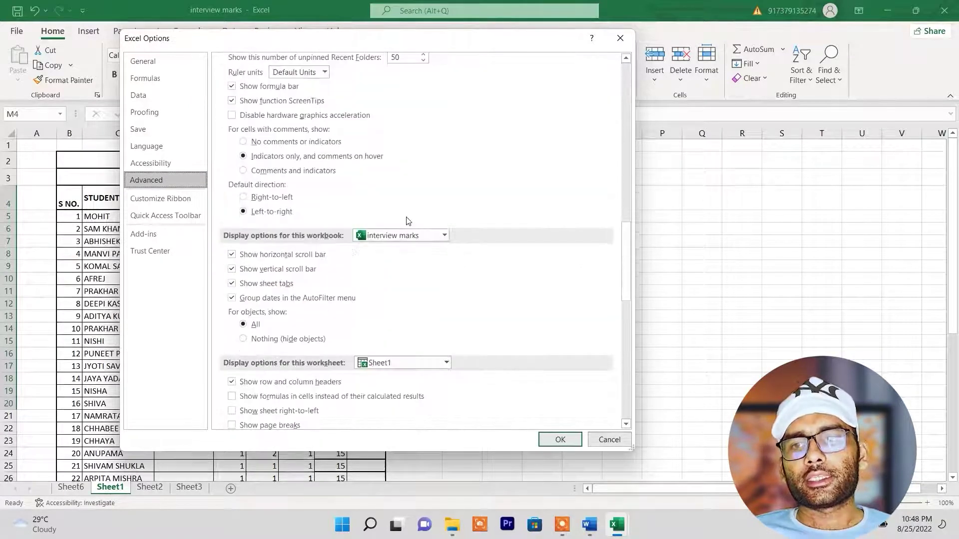
{"action": "scroll", "coordinate": [408, 220], "scroll_direction": "down", "scroll_amount": 7}
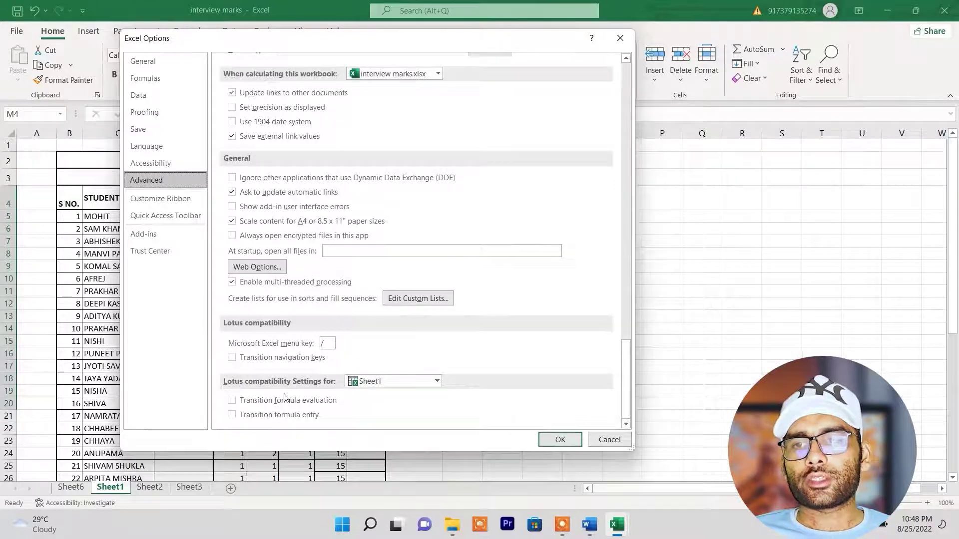
{"action": "left_click", "coordinate": [417, 298]}
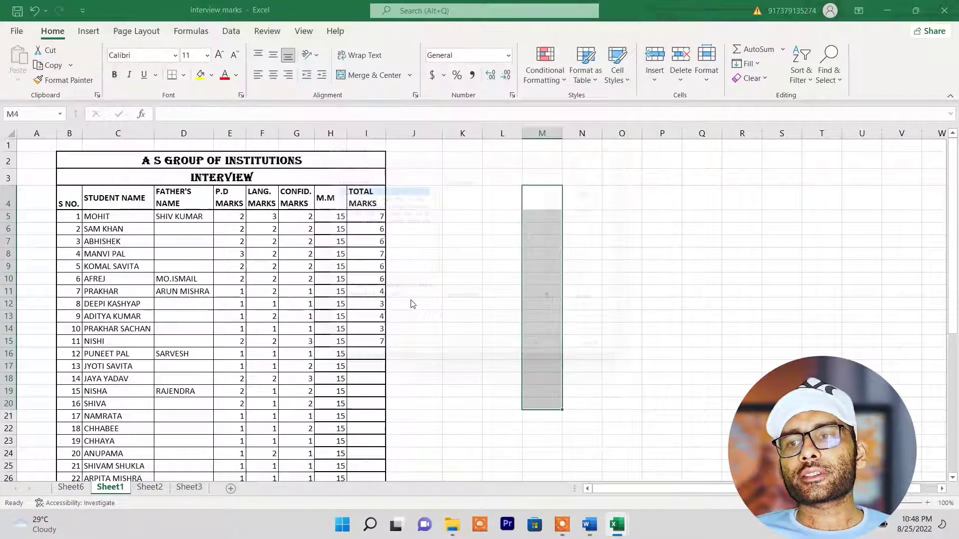
{"action": "left_click_drag", "start_coordinate": [465, 141], "coordinate": [338, 118]}
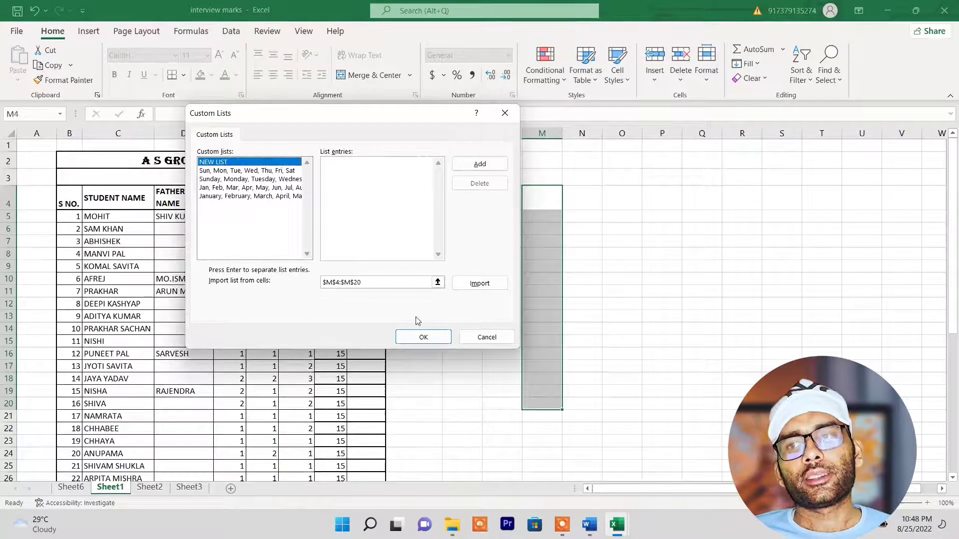
Import the student names in C5:C46 as a new custom list and accept the option changes.
{"action": "left_click", "coordinate": [437, 283]}
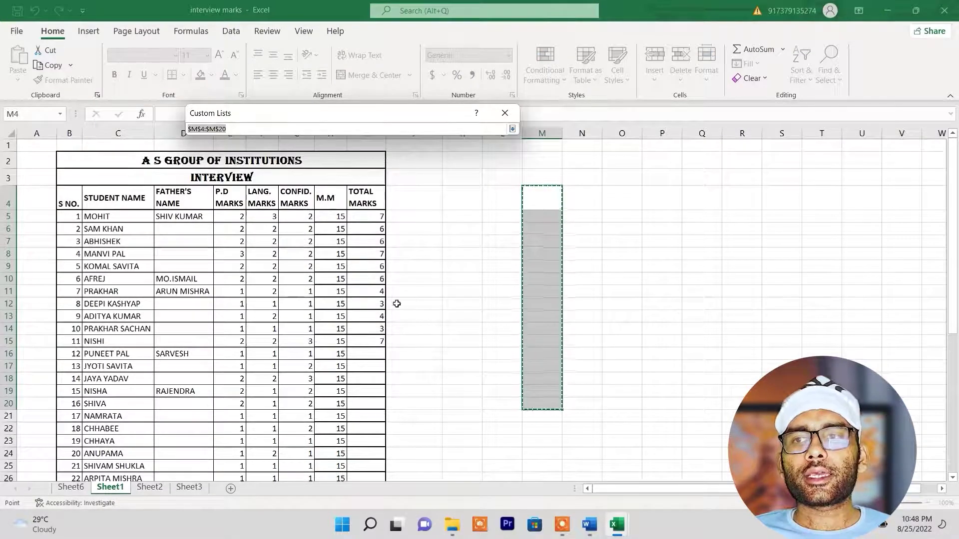
{"action": "left_click_drag", "start_coordinate": [115, 216], "coordinate": [139, 456]}
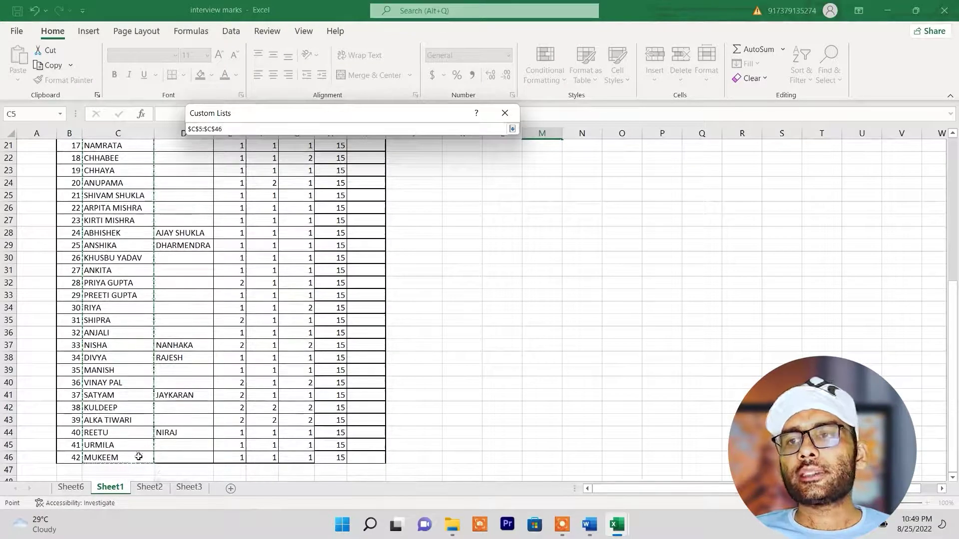
{"action": "left_click", "coordinate": [512, 129]}
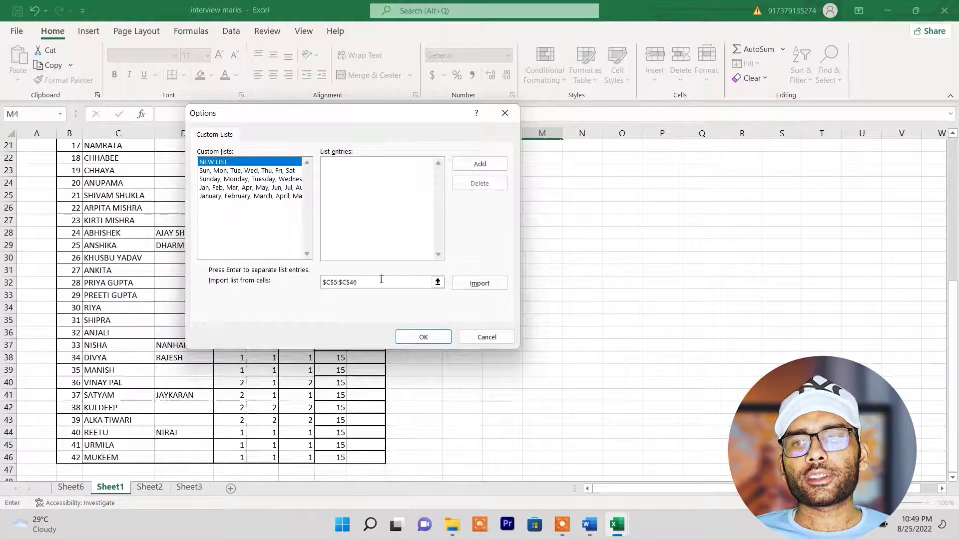
{"action": "left_click", "coordinate": [480, 288]}
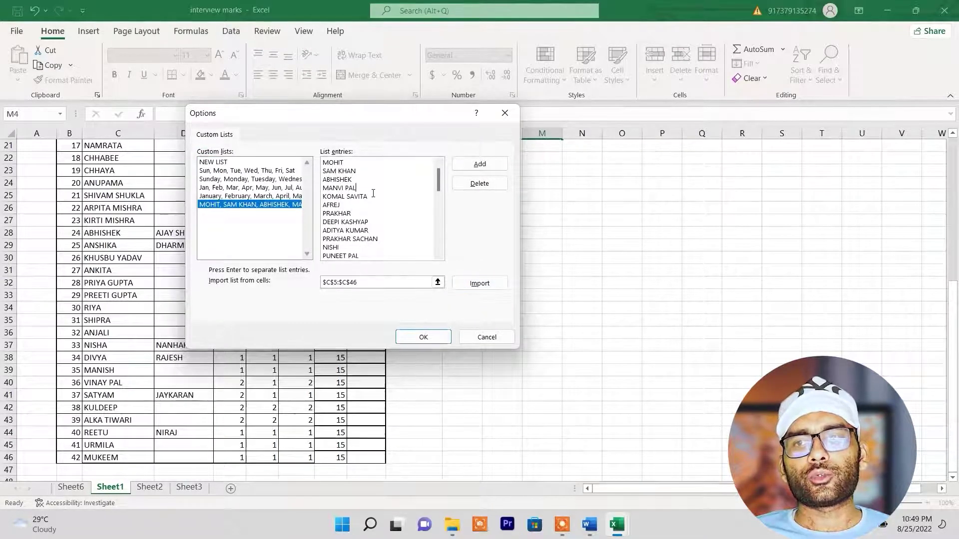
{"action": "left_click", "coordinate": [423, 337]}
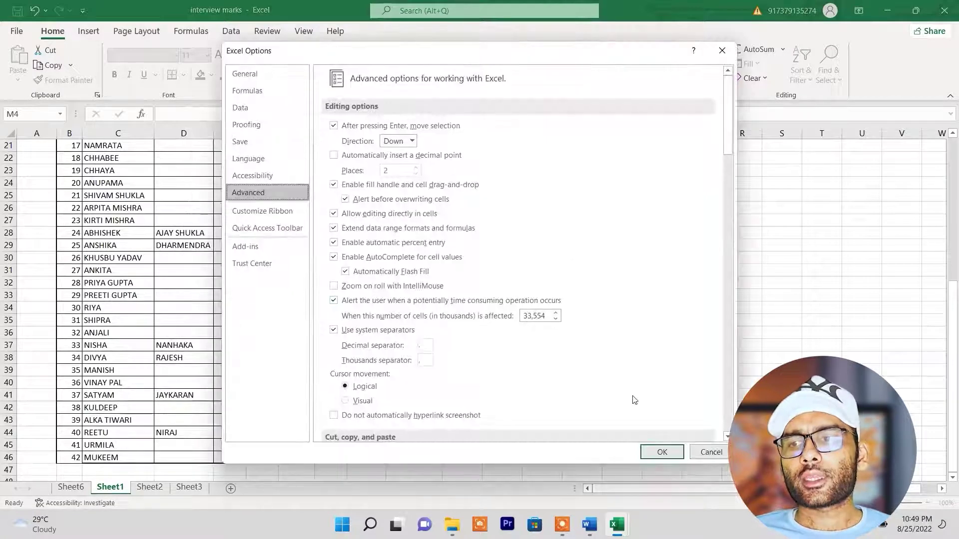
{"action": "left_click", "coordinate": [663, 450]}
Enter the first student's name in N4 and autofill the custom list down to N21.
{"action": "scroll", "coordinate": [564, 285], "scroll_direction": "up", "scroll_amount": 7}
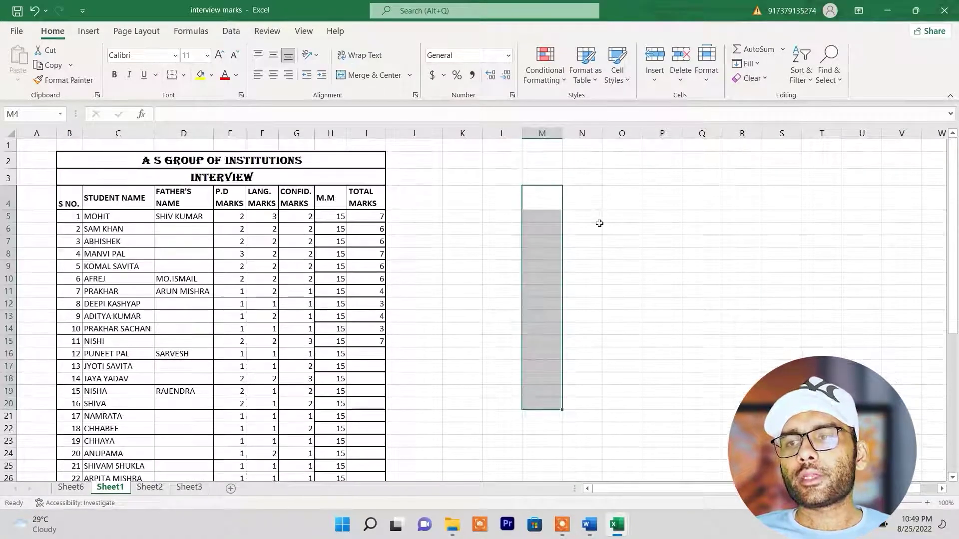
{"action": "left_click", "coordinate": [584, 196]}
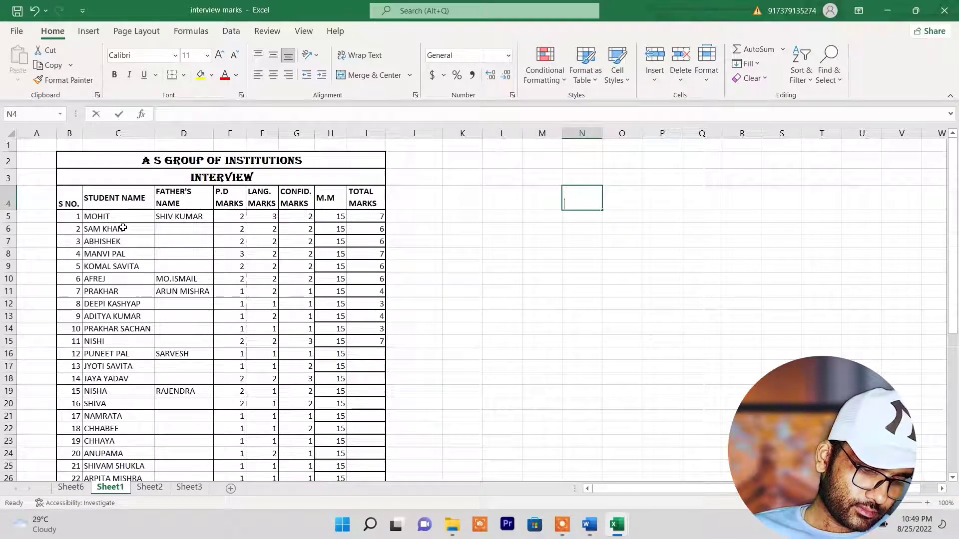
{"action": "type", "text": "mohit"}
{"action": "key", "text": "Return"}
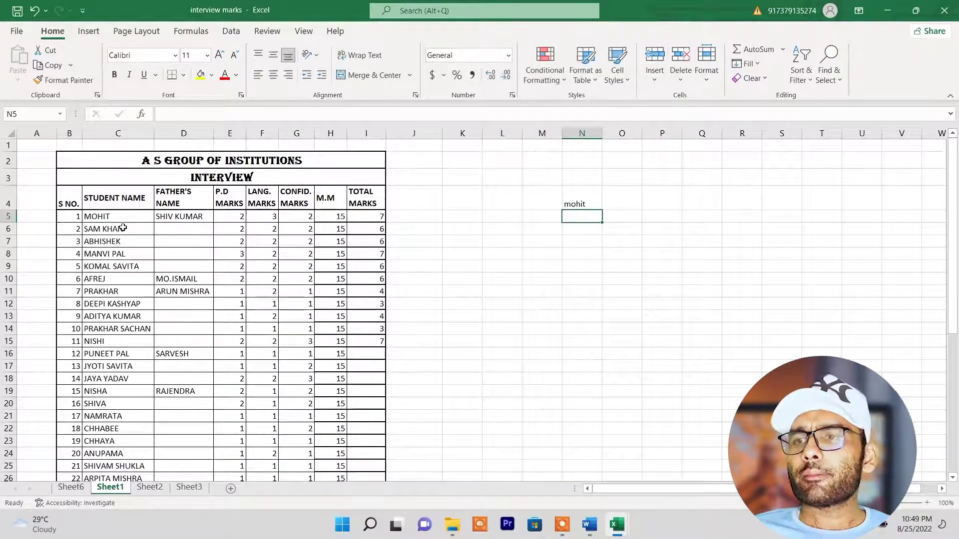
{"action": "left_click", "coordinate": [590, 197]}
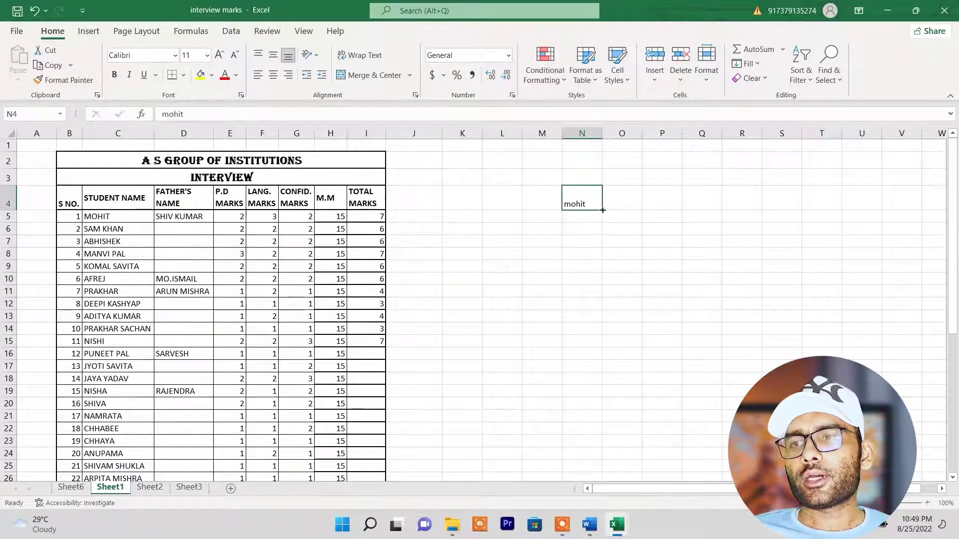
{"action": "left_click_drag", "start_coordinate": [602, 211], "coordinate": [605, 421]}
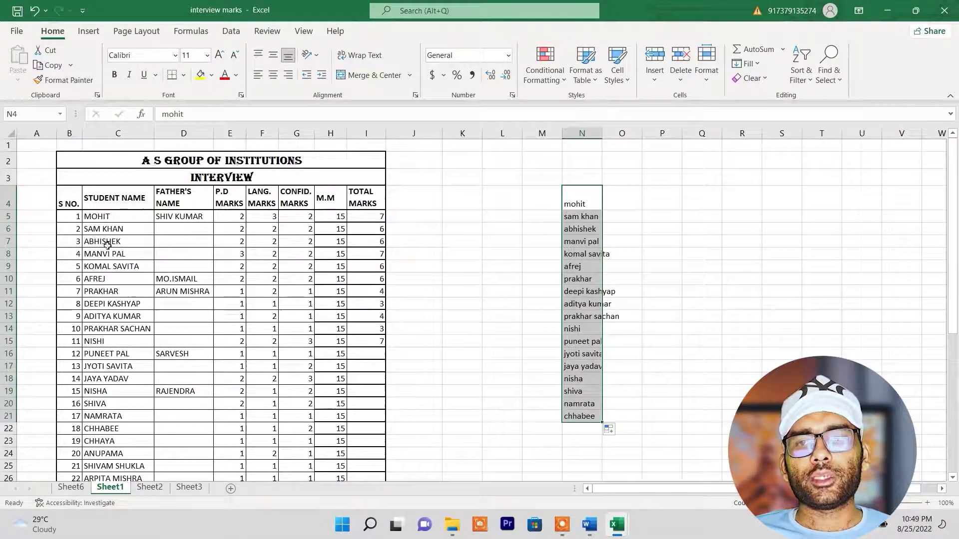
Enter the eleventh student's first name in P9 and autofill the custom list down to P21.
{"action": "left_click", "coordinate": [666, 271]}
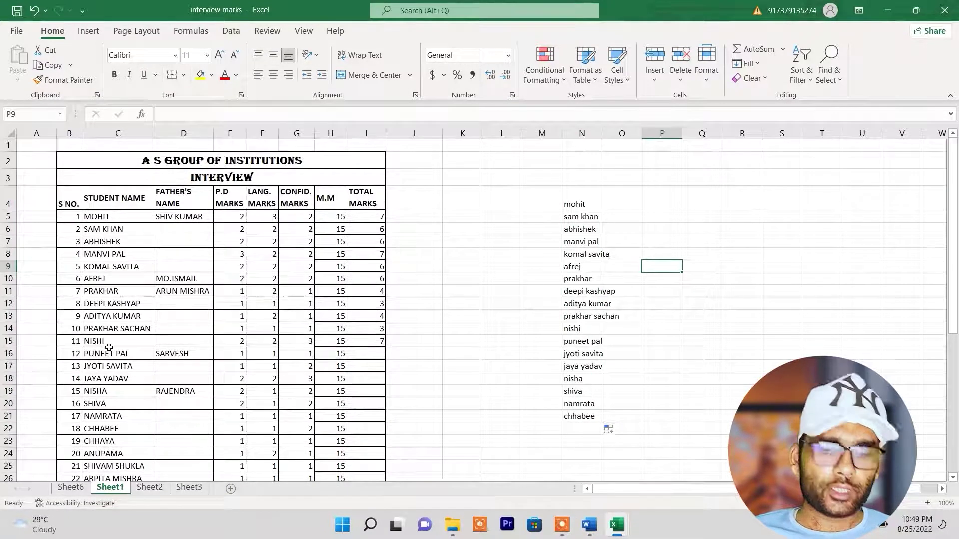
{"action": "type", "text": "nish"}
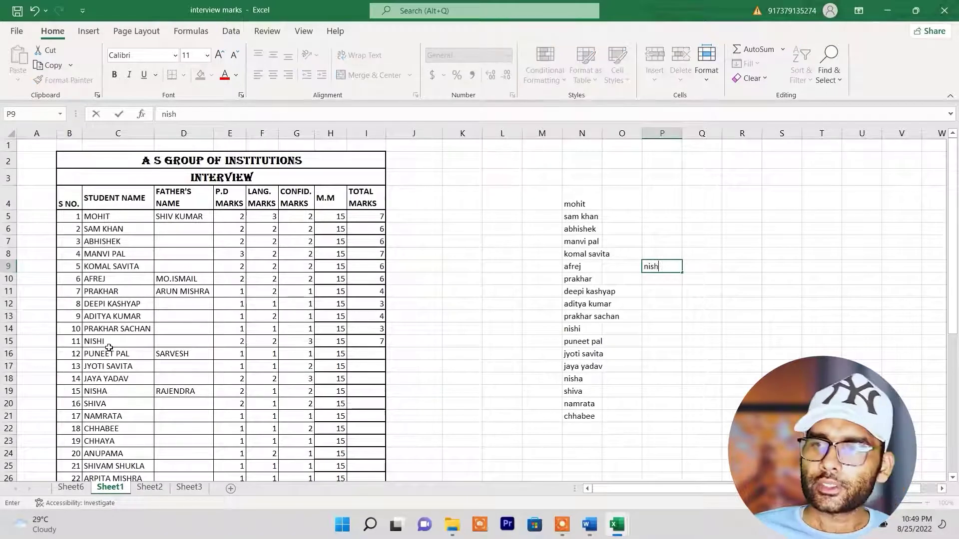
{"action": "type", "text": "i"}
{"action": "key", "text": "Return"}
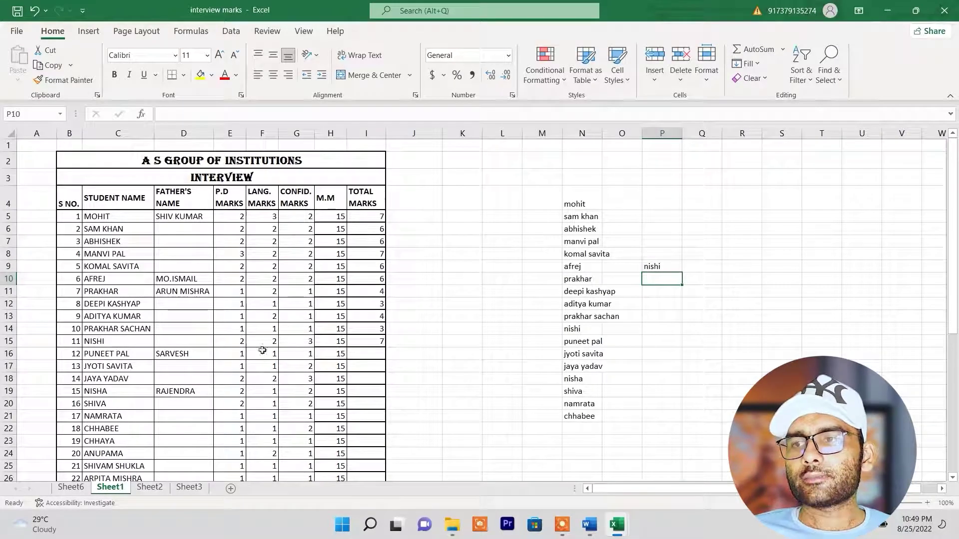
{"action": "left_click", "coordinate": [654, 266]}
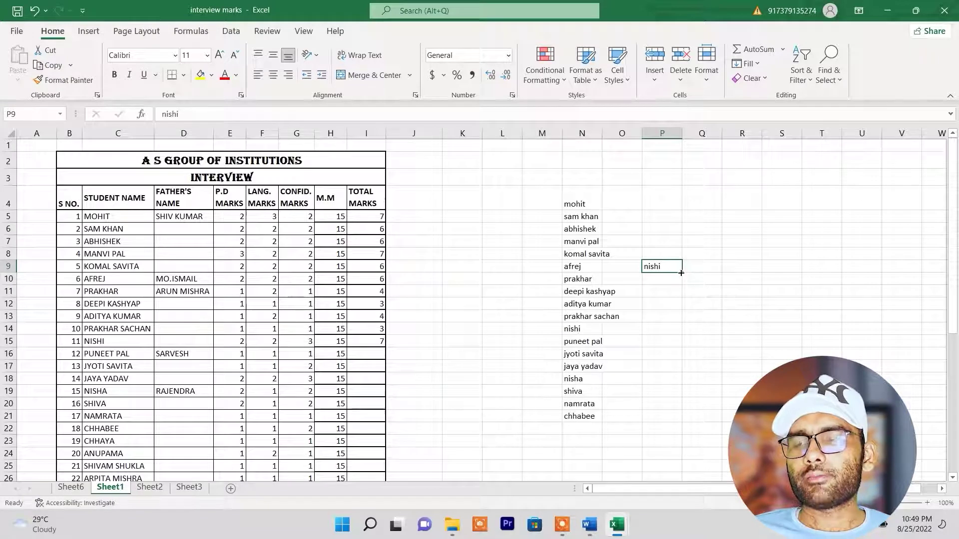
{"action": "double_click", "coordinate": [681, 273]}
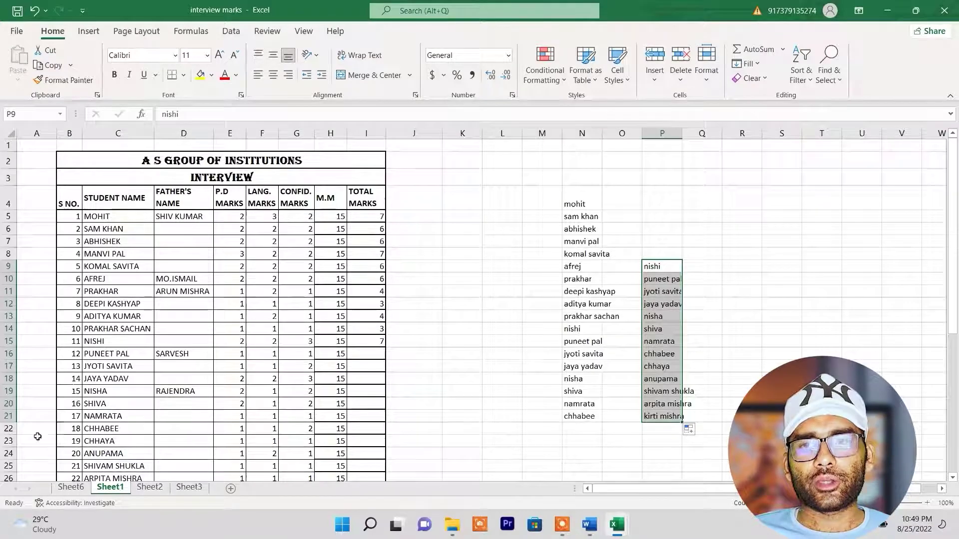
Clear both autofilled name columns by deleting the contents of M3:R24.
{"action": "left_click_drag", "start_coordinate": [522, 173], "coordinate": [719, 457]}
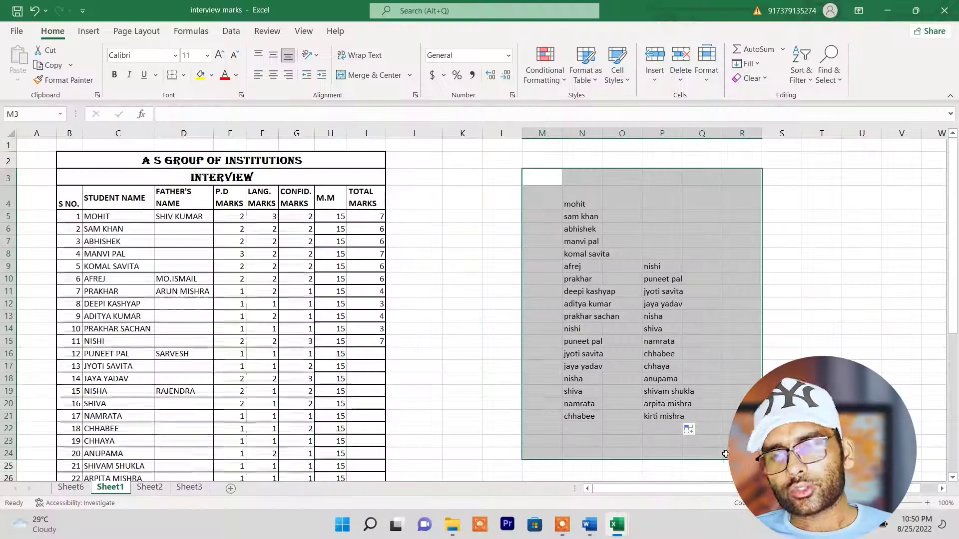
{"action": "key", "text": "Delete"}
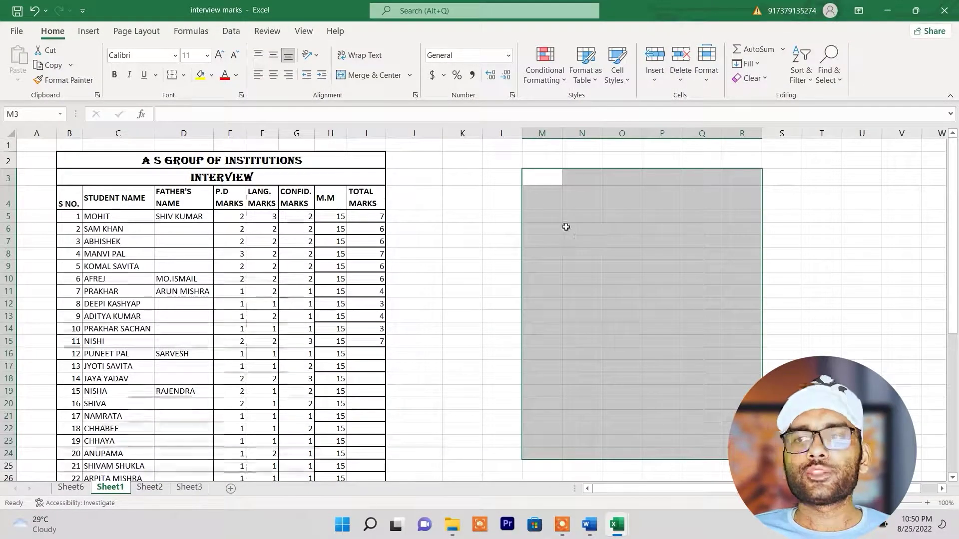
Enter the text "A.S. Group of institutions" in cell N5.
{"action": "left_click", "coordinate": [576, 215]}
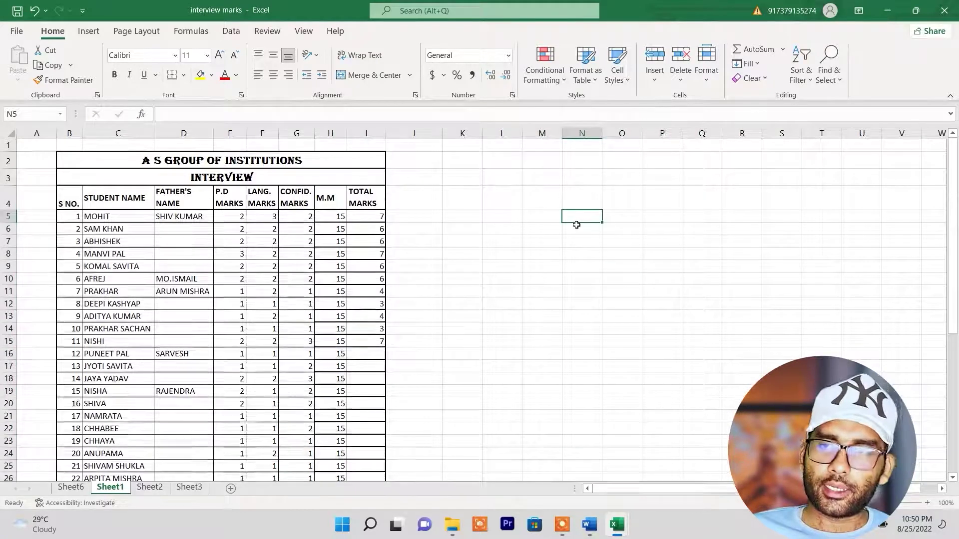
{"action": "type", "text": "A.S. Grou"}
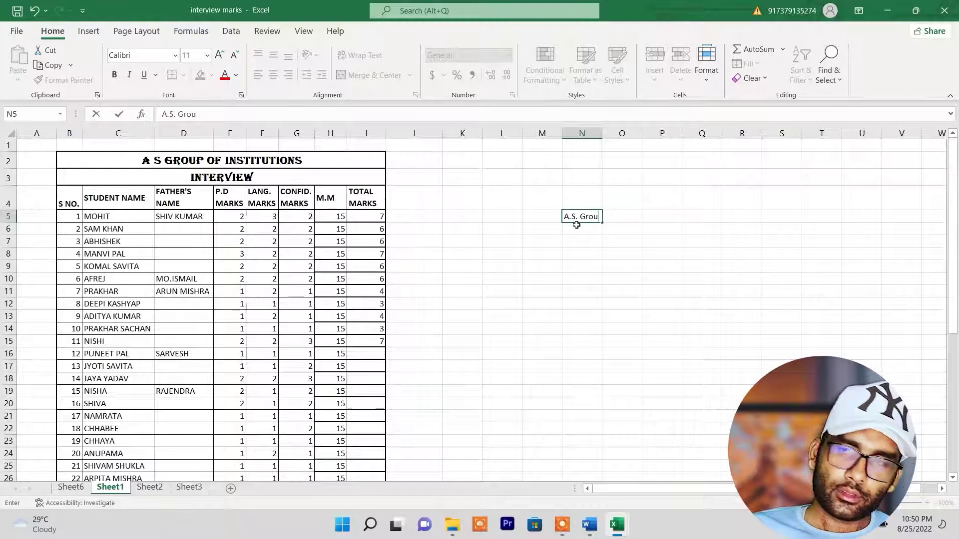
{"action": "type", "text": "p of ins"}
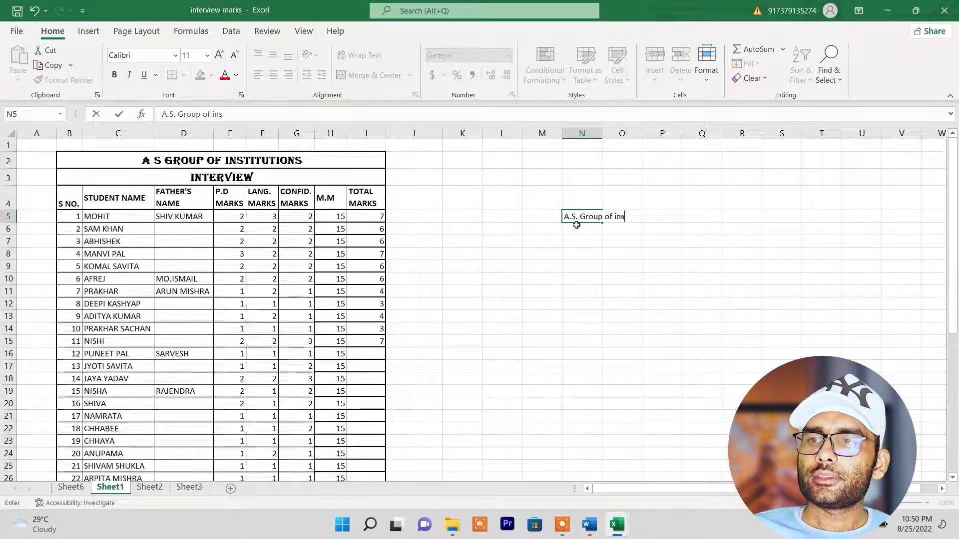
{"action": "type", "text": "titutions"}
{"action": "key", "text": "Return"}
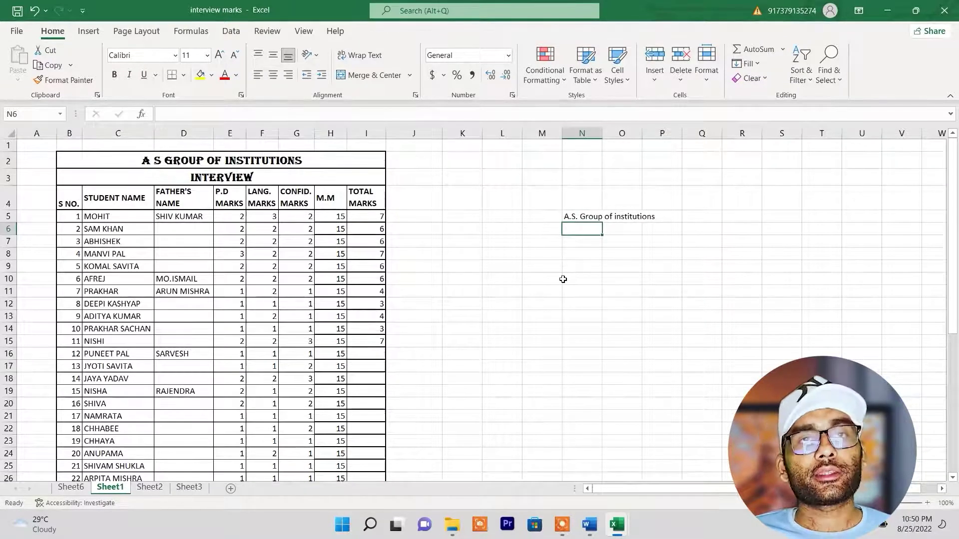
Enter the abbreviation "as" in cell N9, four rows below the institution name.
{"action": "key", "text": "Down"}
{"action": "key", "text": "Down"}
{"action": "key", "text": "Down"}
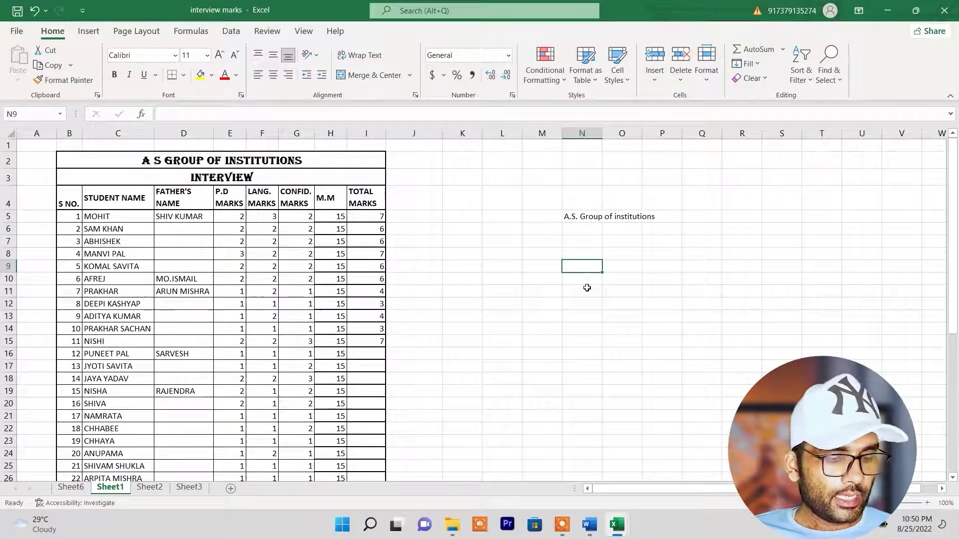
{"action": "type", "text": "as"}
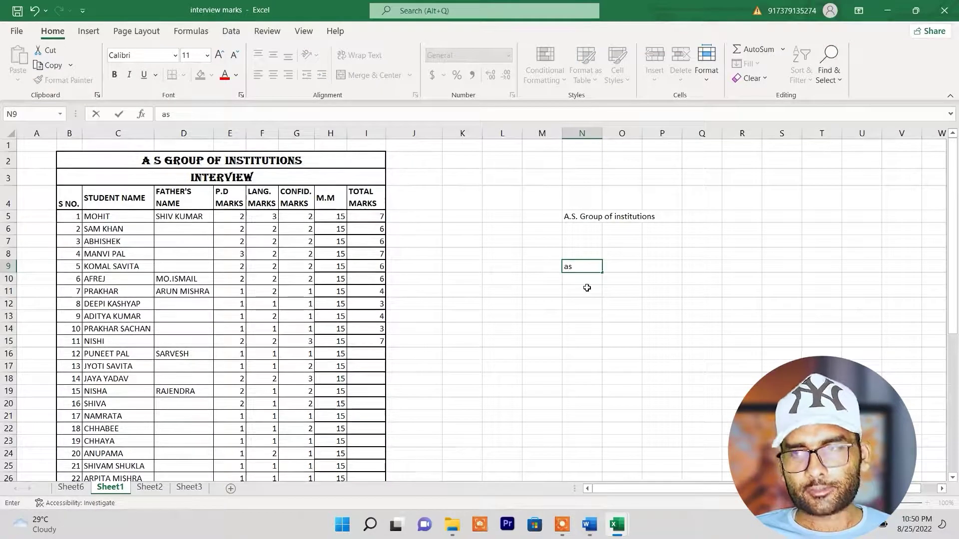
{"action": "left_click", "coordinate": [588, 315]}
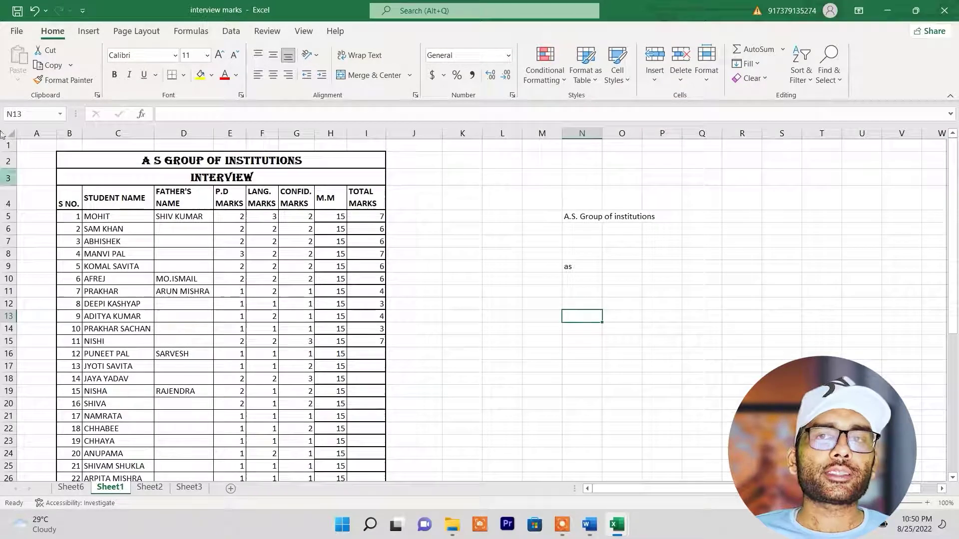
Open the AutoCorrect options in the proofing settings and browse the list of existing text replacements.
{"action": "left_click", "coordinate": [16, 31]}
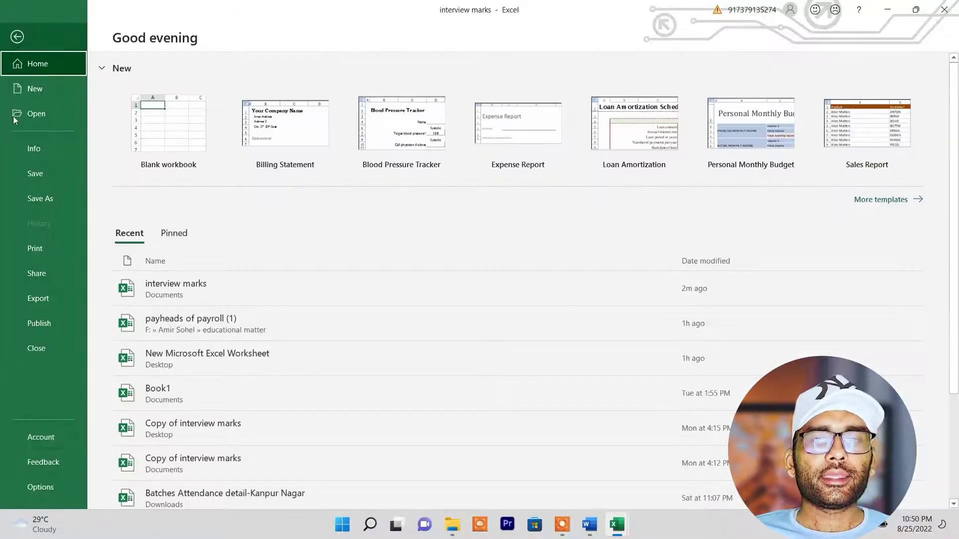
{"action": "left_click", "coordinate": [42, 488]}
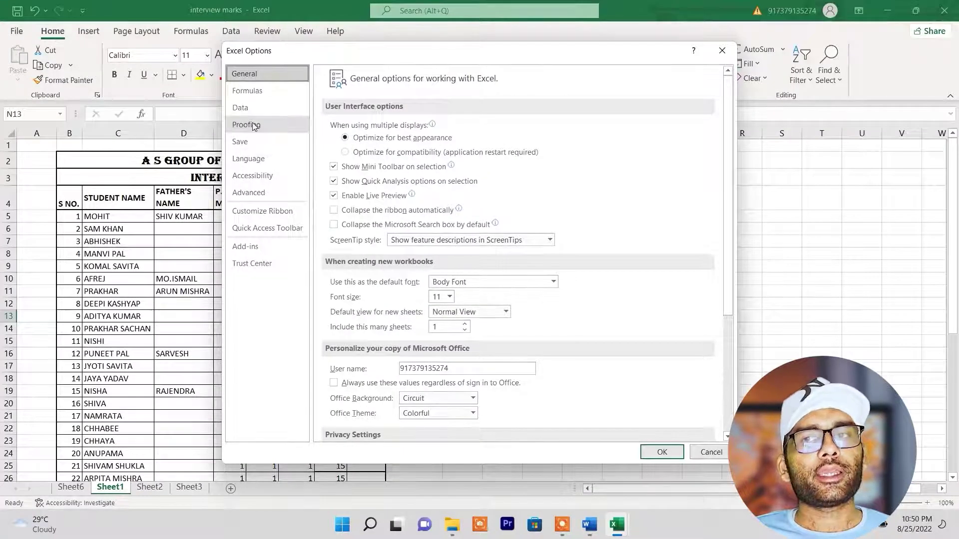
{"action": "left_click", "coordinate": [251, 125]}
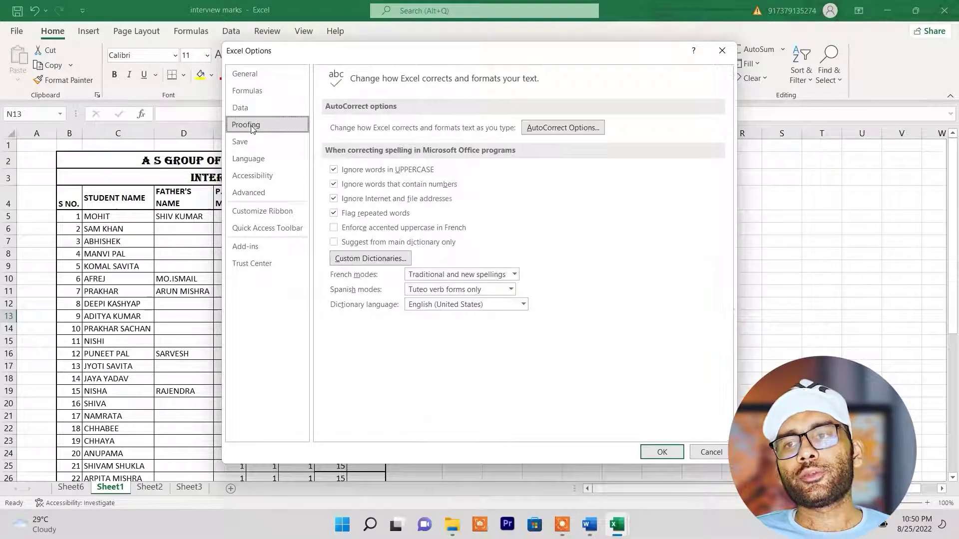
{"action": "left_click", "coordinate": [563, 128]}
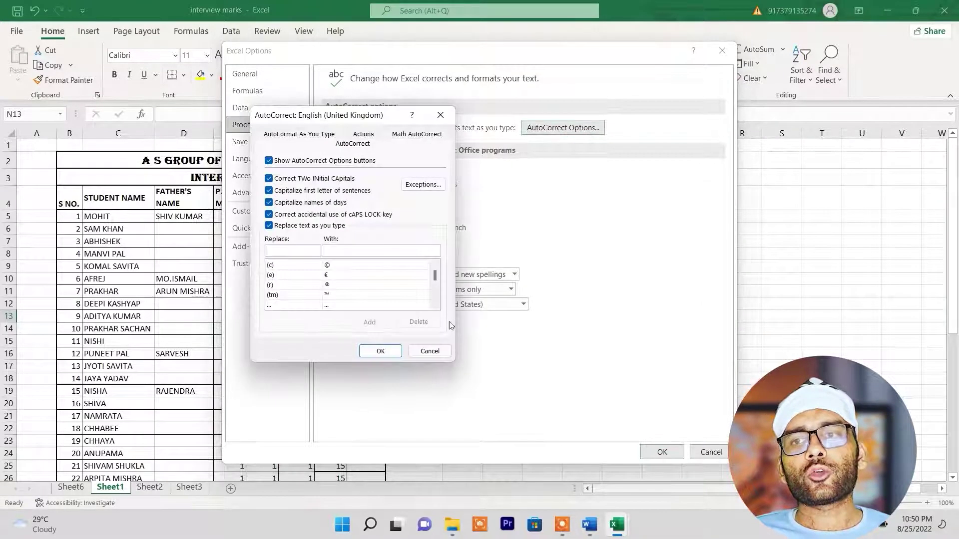
{"action": "scroll", "coordinate": [333, 281], "scroll_direction": "down", "scroll_amount": 10}
{"action": "scroll", "coordinate": [333, 281], "scroll_direction": "down", "scroll_amount": 6}
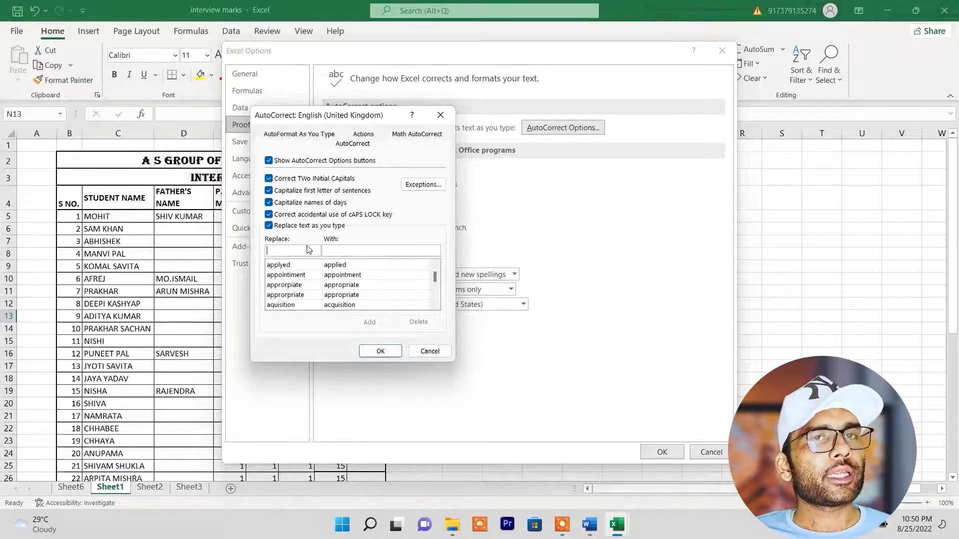
Set AutoCorrect to replace "as" with "A.S. Group of institutions" and apply the Excel options.
{"action": "type", "text": "as"}
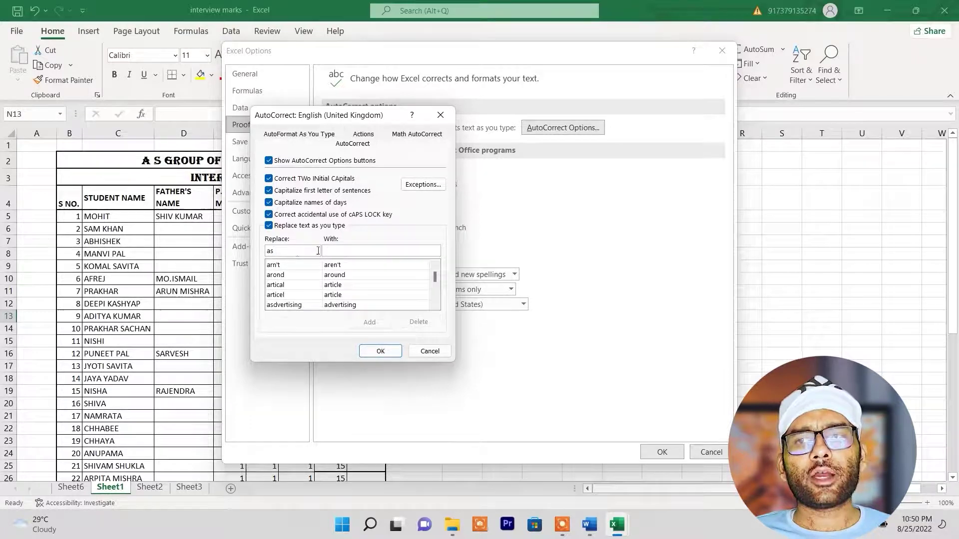
{"action": "left_click", "coordinate": [347, 248]}
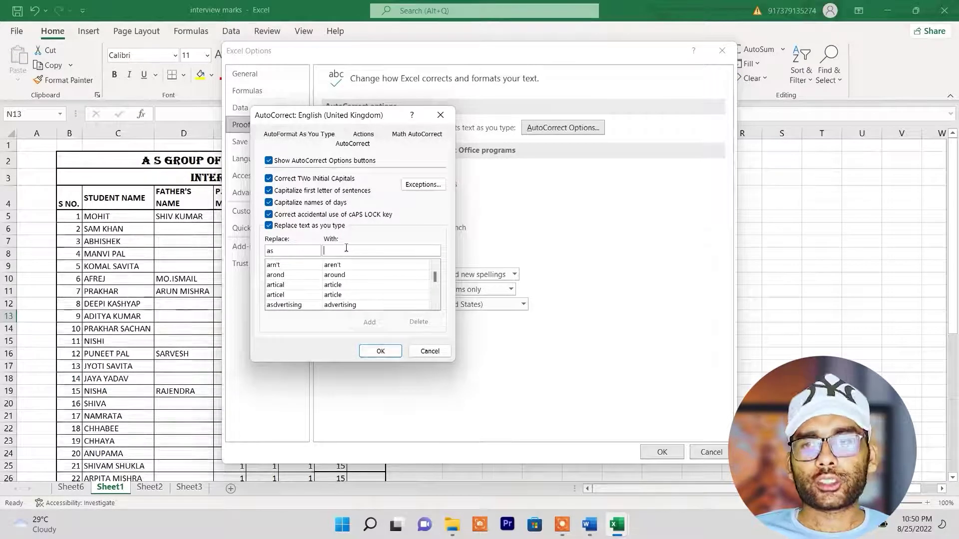
{"action": "type", "text": "A.S. Group of ins"}
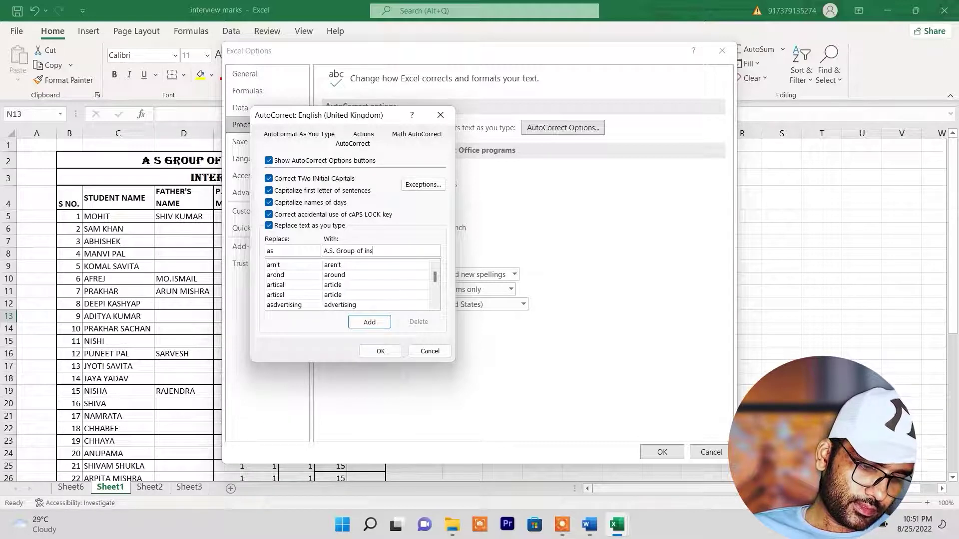
{"action": "type", "text": "titution"}
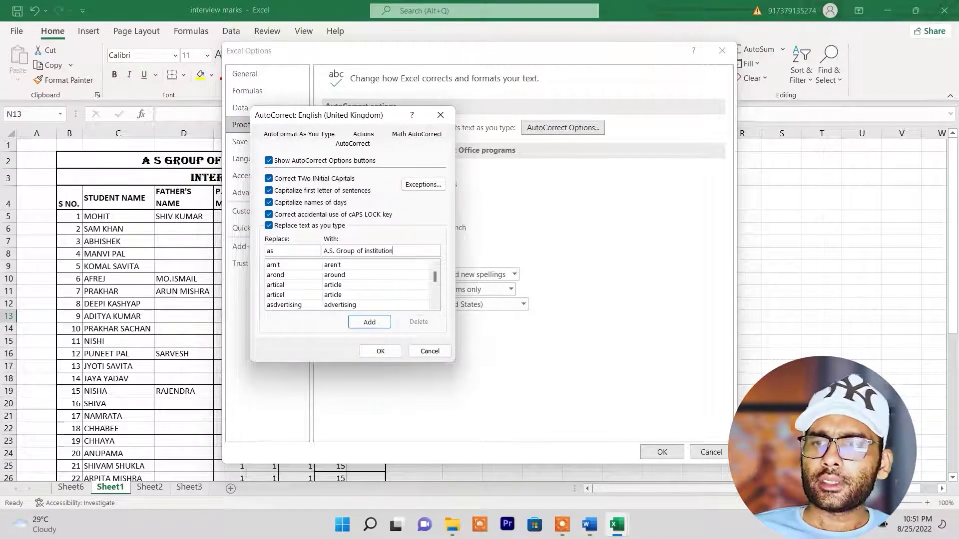
{"action": "type", "text": "s"}
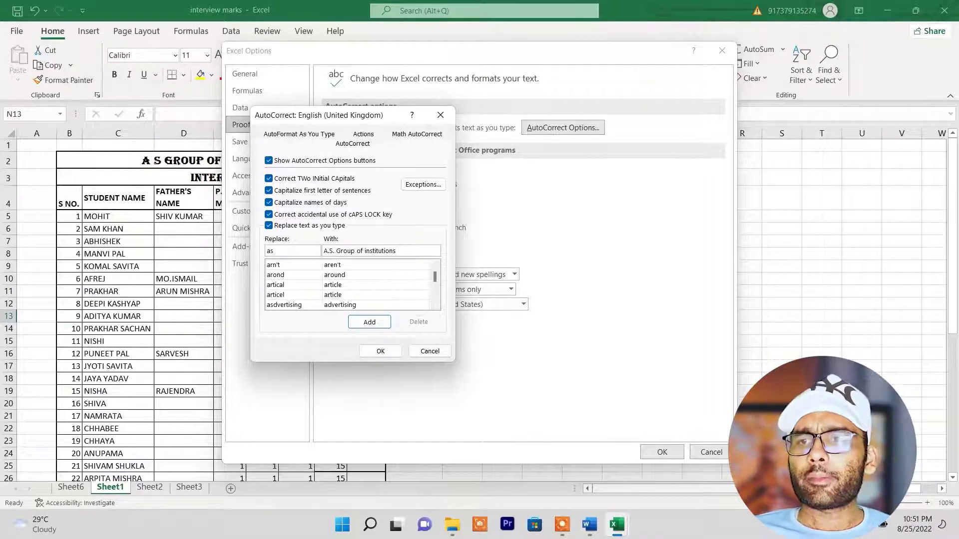
{"action": "left_click", "coordinate": [381, 351]}
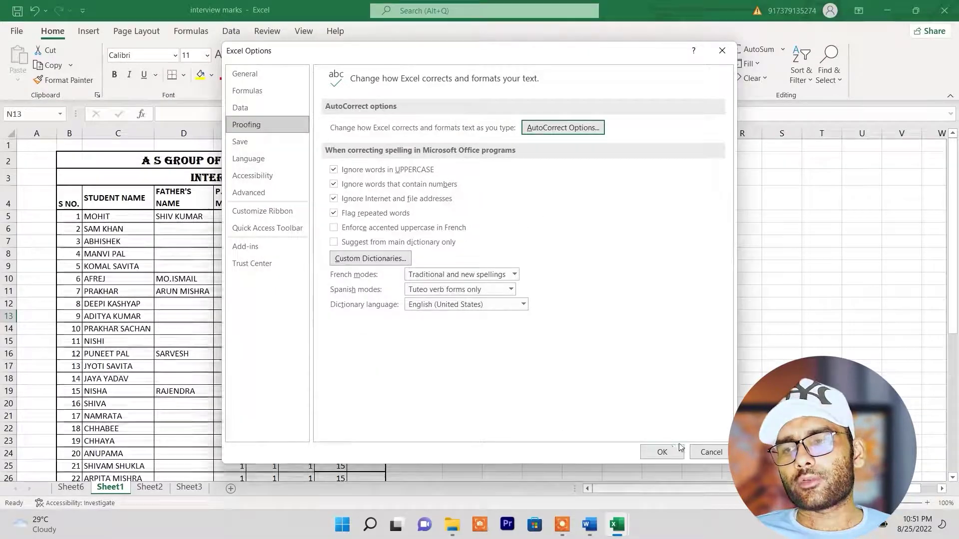
{"action": "left_click", "coordinate": [664, 452]}
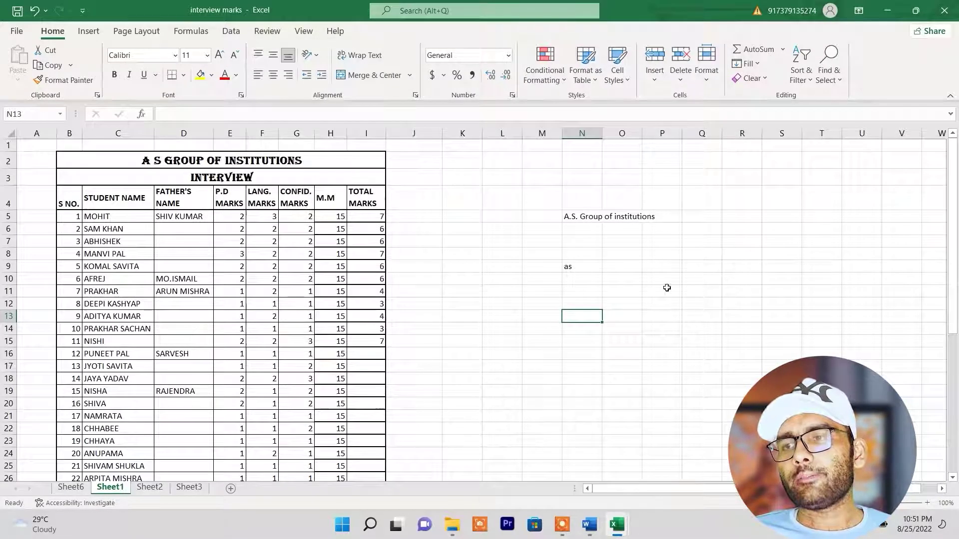
Enter the abbreviation "as" in cell P12 and let AutoCorrect expand it to "A.S. Group of institutions".
{"action": "left_click", "coordinate": [647, 300]}
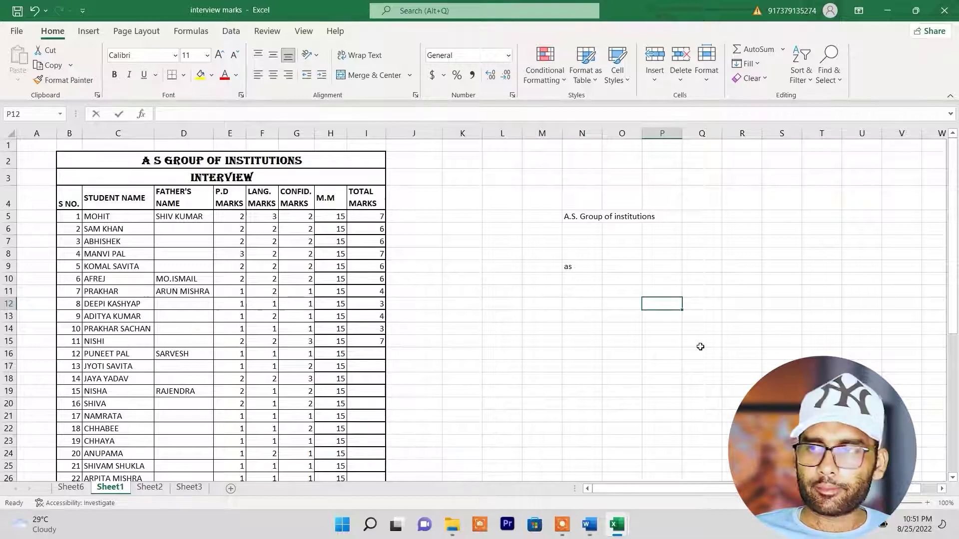
{"action": "type", "text": "aas"}
{"action": "key", "text": "BackSpace"}
{"action": "key", "text": "BackSpace"}
{"action": "type", "text": "stitutions"}
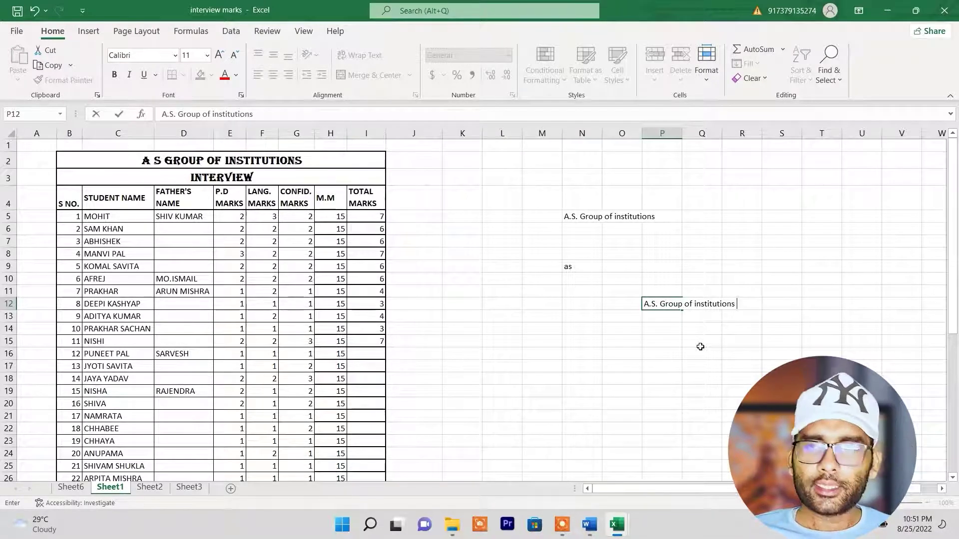
{"action": "left_click", "coordinate": [574, 350]}
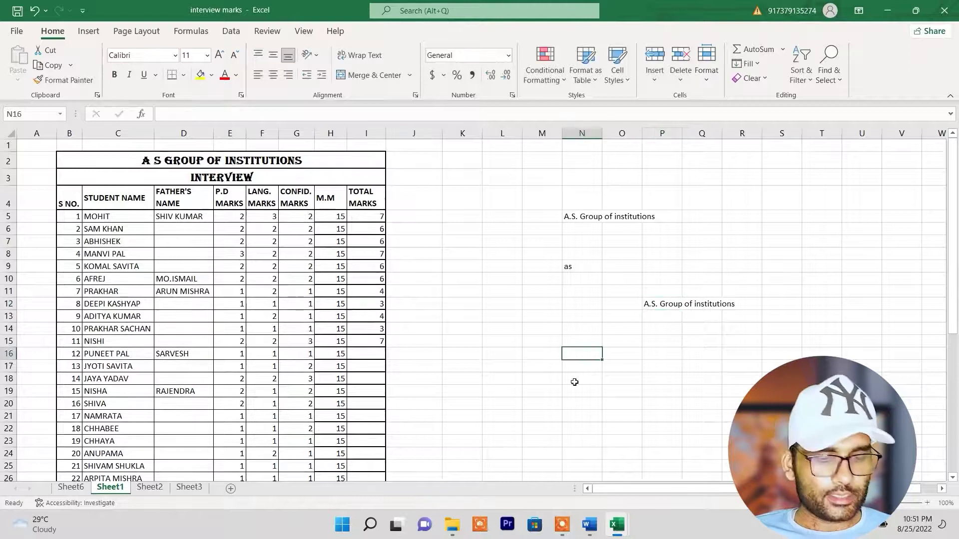
Create a new blank workbook and enter the abbreviation "as" in cell F6.
{"action": "key", "text": "ctrl+n"}
{"action": "left_click", "coordinate": [219, 203]}
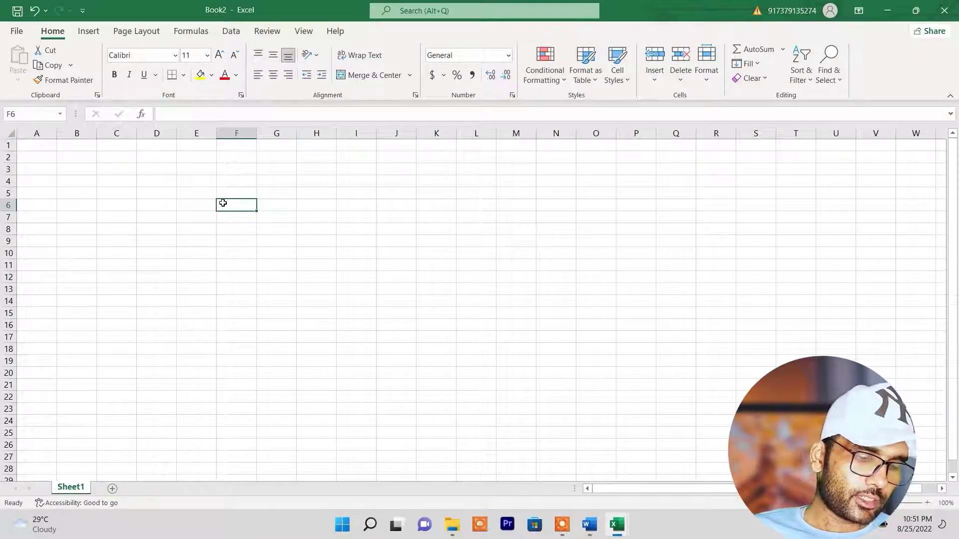
{"action": "type", "text": "as"}
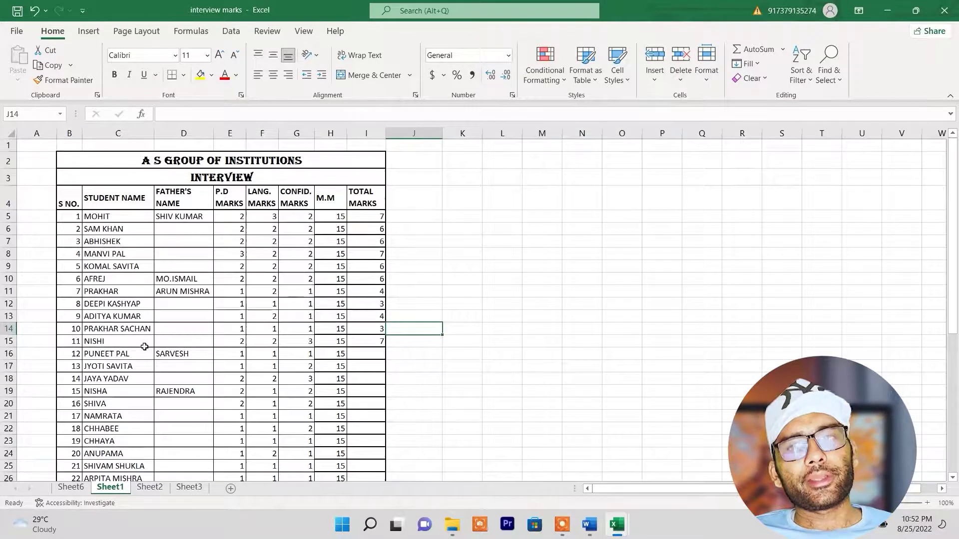
Create a PivotTable from the interview marks table B4:I46 on a new worksheet.
{"action": "scroll", "coordinate": [336, 255], "scroll_direction": "down", "scroll_amount": 4}
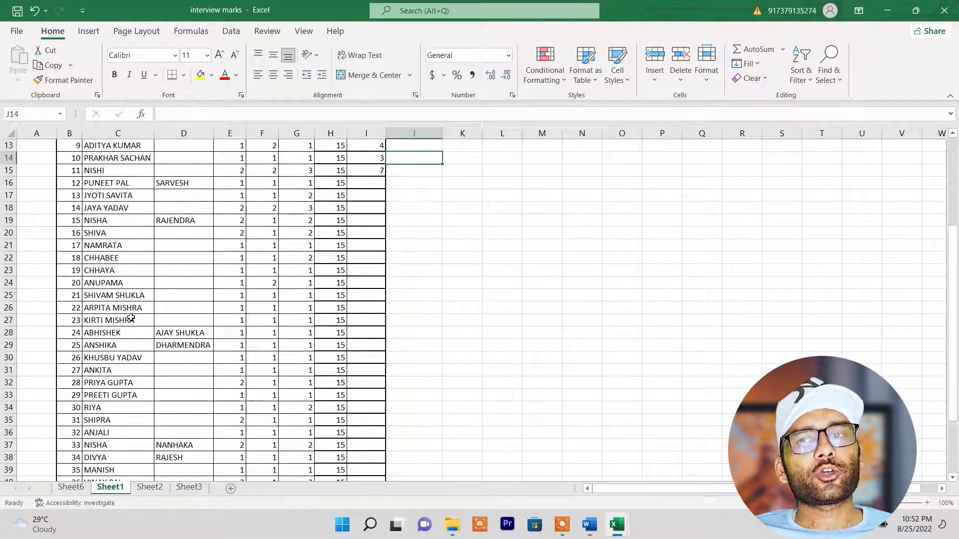
{"action": "scroll", "coordinate": [131, 318], "scroll_direction": "up", "scroll_amount": 4}
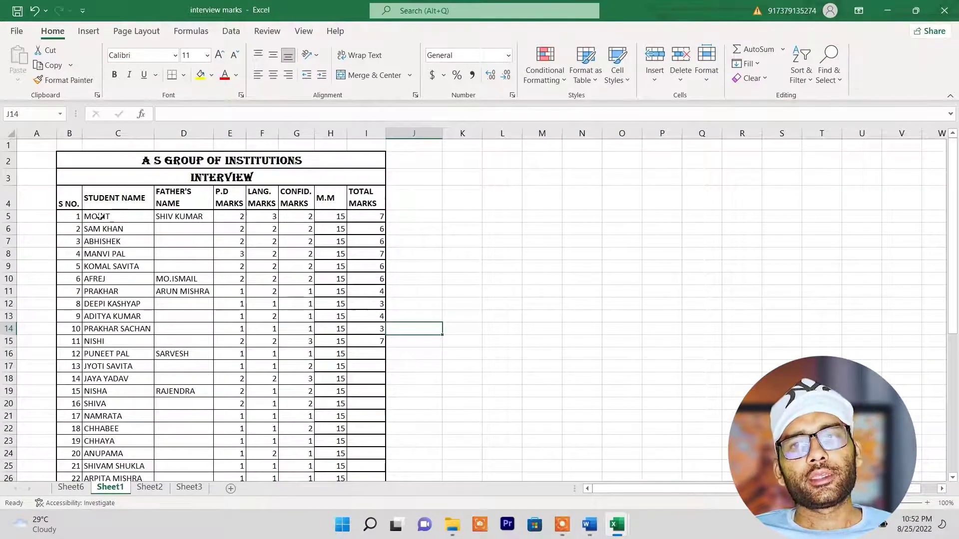
{"action": "left_click_drag", "start_coordinate": [69, 200], "coordinate": [345, 464]}
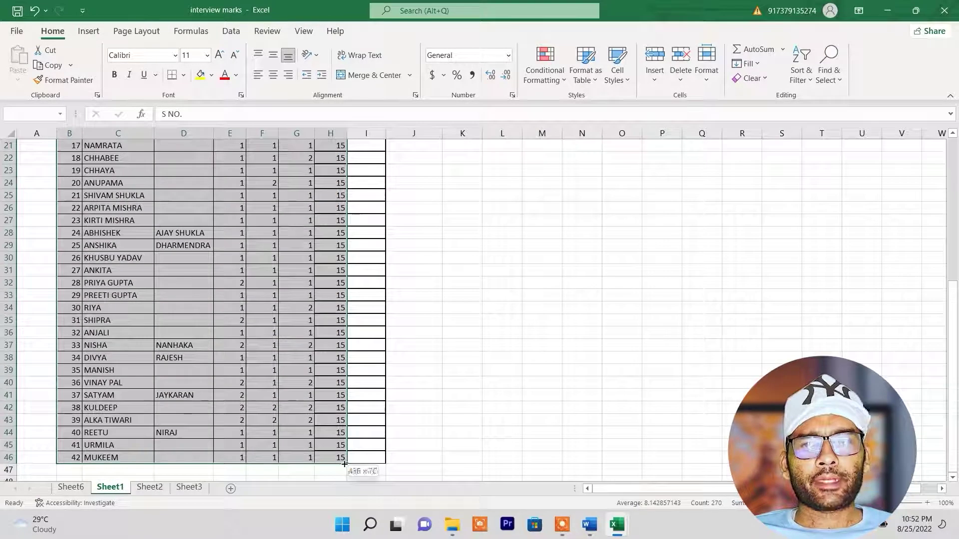
{"action": "key", "text": "shift+Right"}
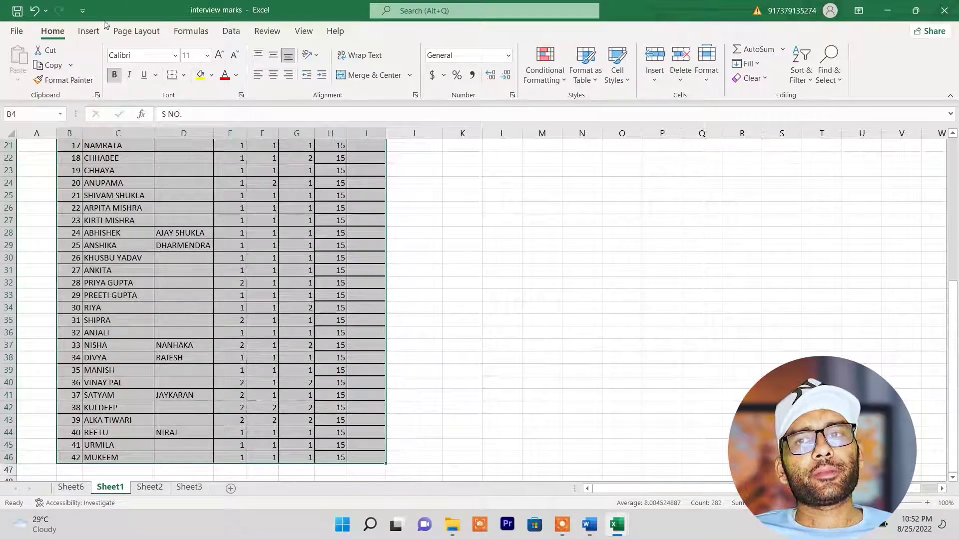
{"action": "left_click", "coordinate": [89, 31]}
{"action": "left_click", "coordinate": [22, 59]}
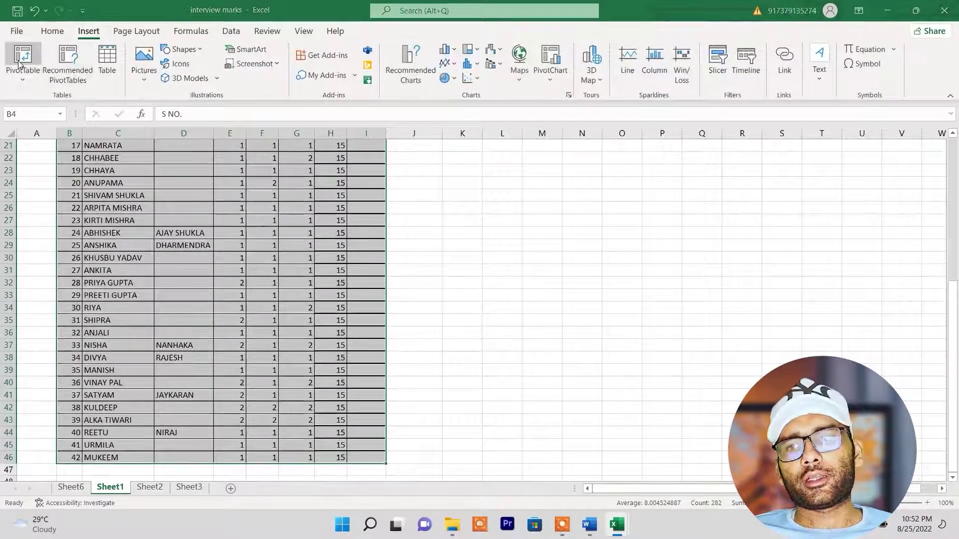
{"action": "left_click", "coordinate": [401, 315]}
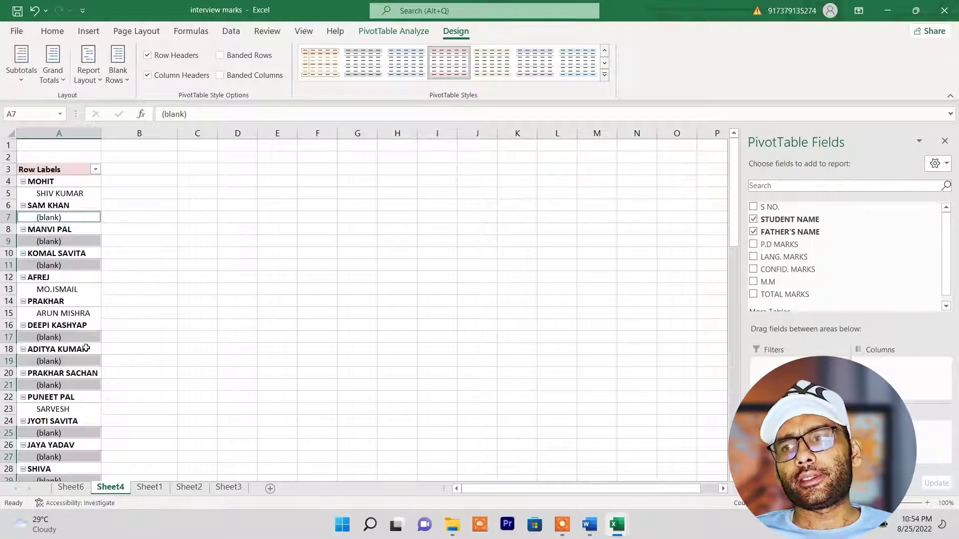
Add the S NO. field to the PivotTable and show the report in tabular form.
{"action": "left_click", "coordinate": [753, 207]}
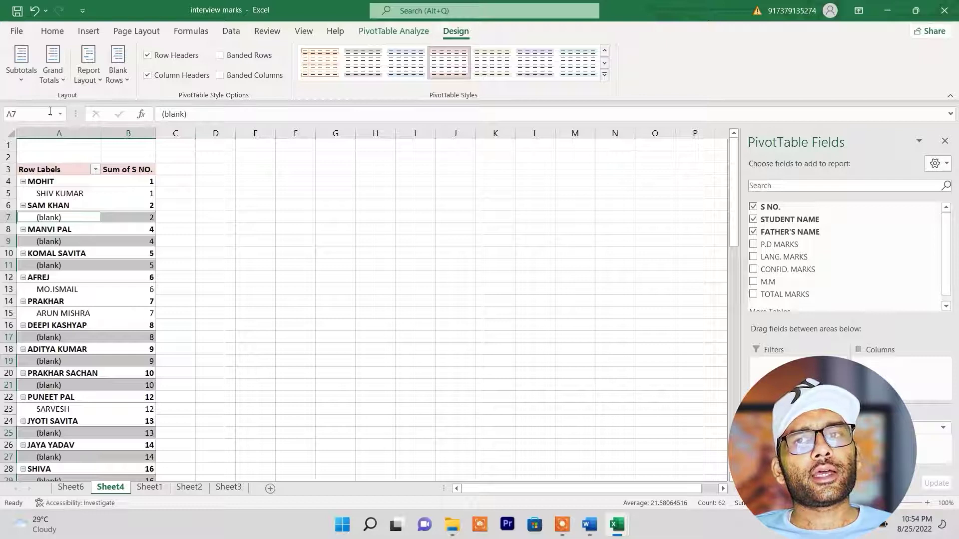
{"action": "left_click", "coordinate": [90, 79]}
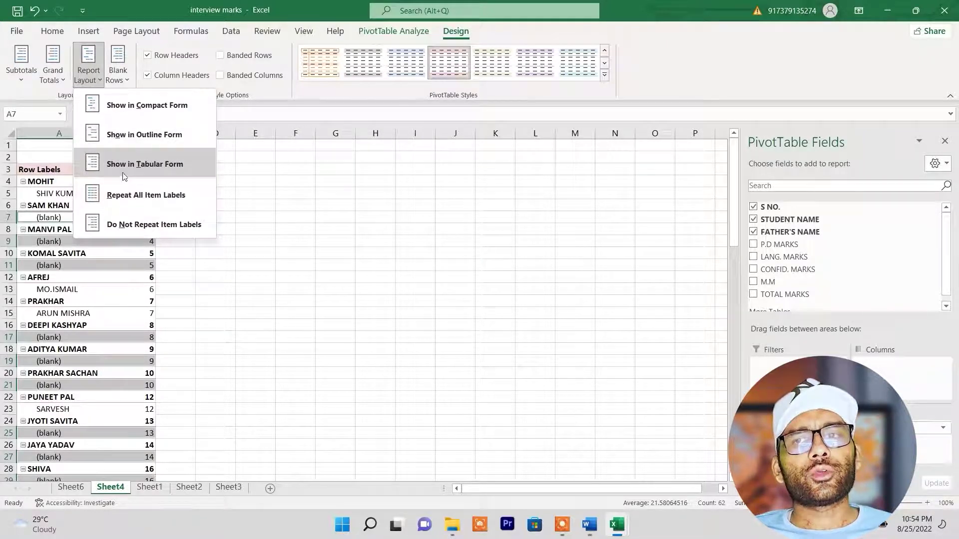
{"action": "left_click", "coordinate": [146, 167]}
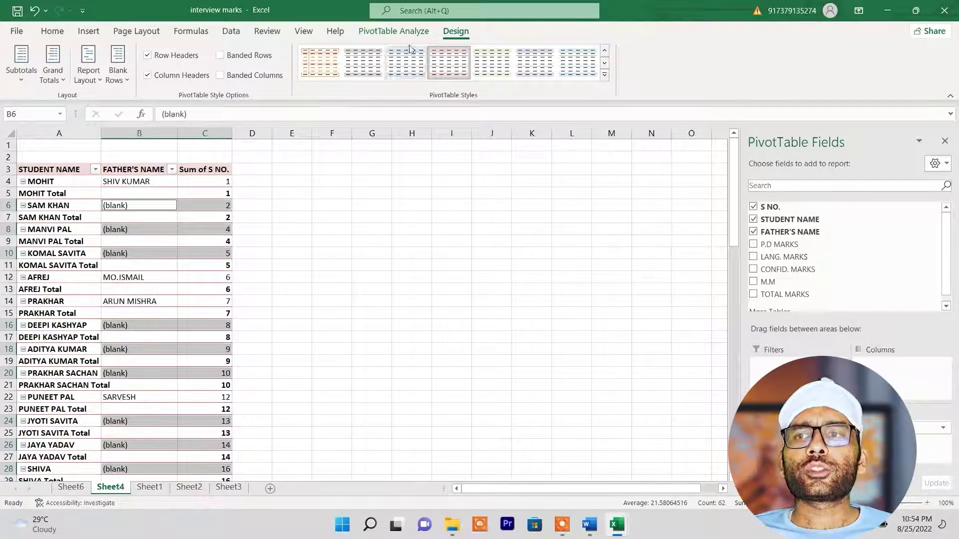
Hide the expand and collapse (+/-) buttons in the PivotTable.
{"action": "left_click", "coordinate": [394, 31]}
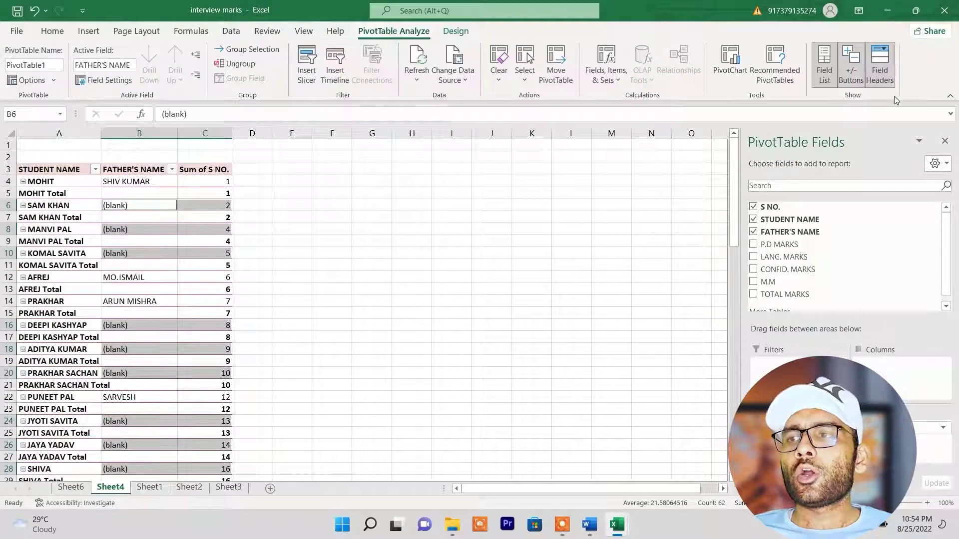
{"action": "left_click", "coordinate": [852, 65]}
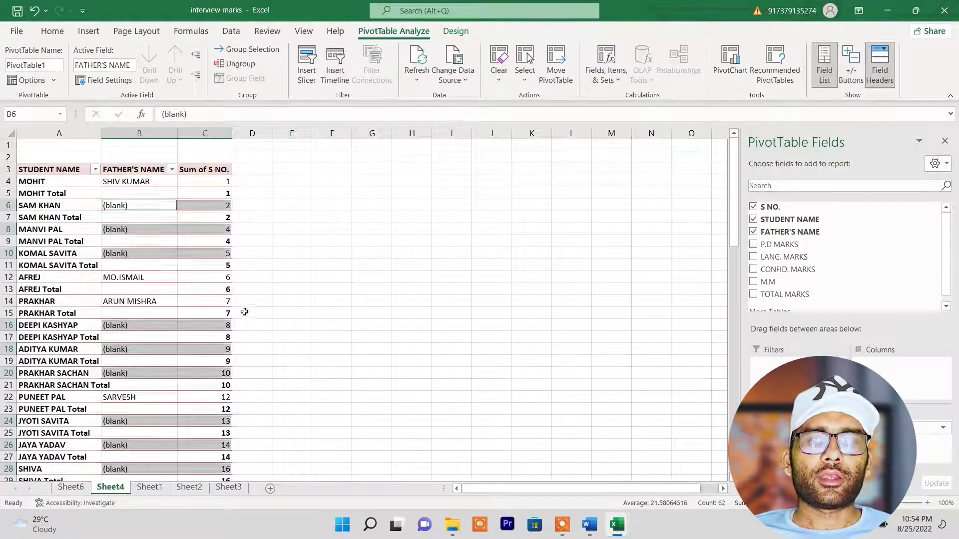
{"action": "left_click", "coordinate": [332, 289]}
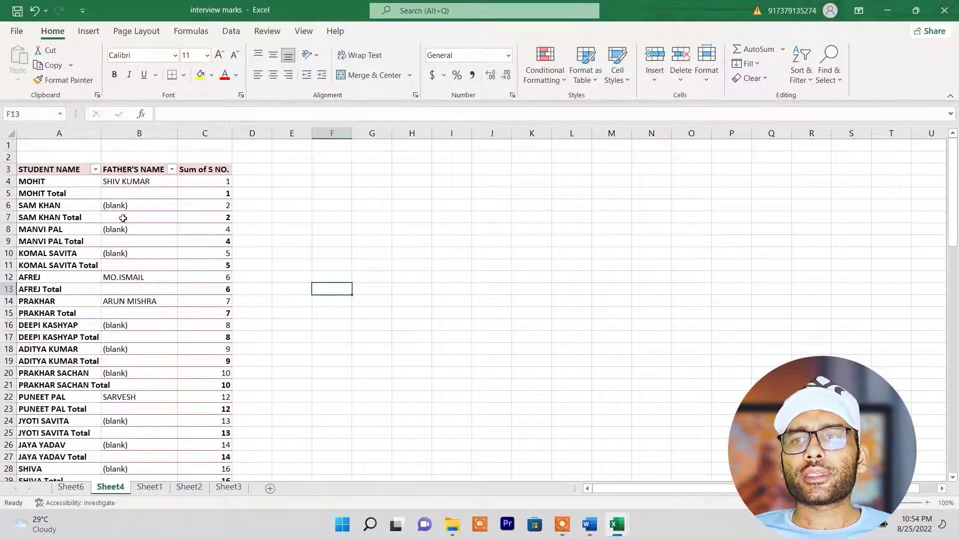
Set the red style in the first row of the Medium PivotTable styles as the default.
{"action": "left_click", "coordinate": [86, 243]}
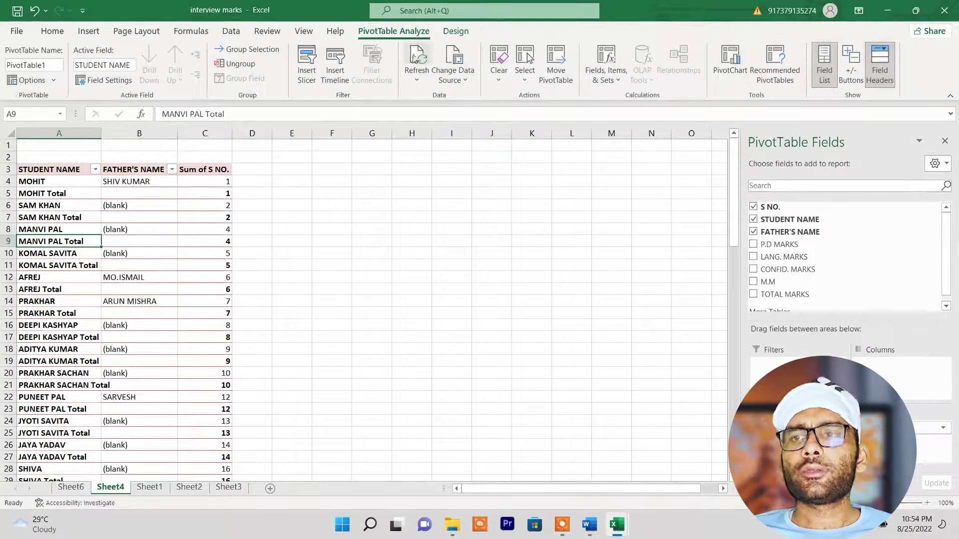
{"action": "left_click", "coordinate": [454, 32]}
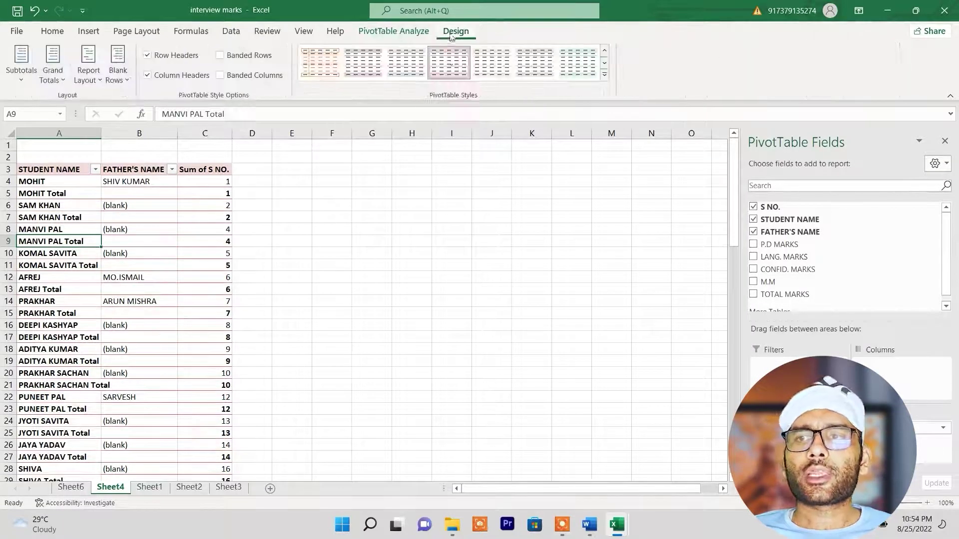
{"action": "left_click", "coordinate": [604, 75]}
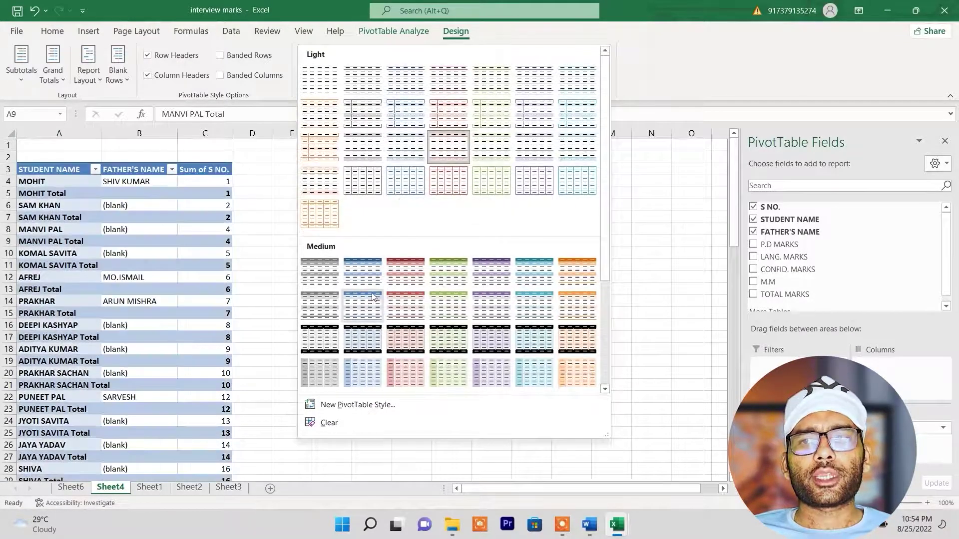
{"action": "right_click", "coordinate": [398, 282]}
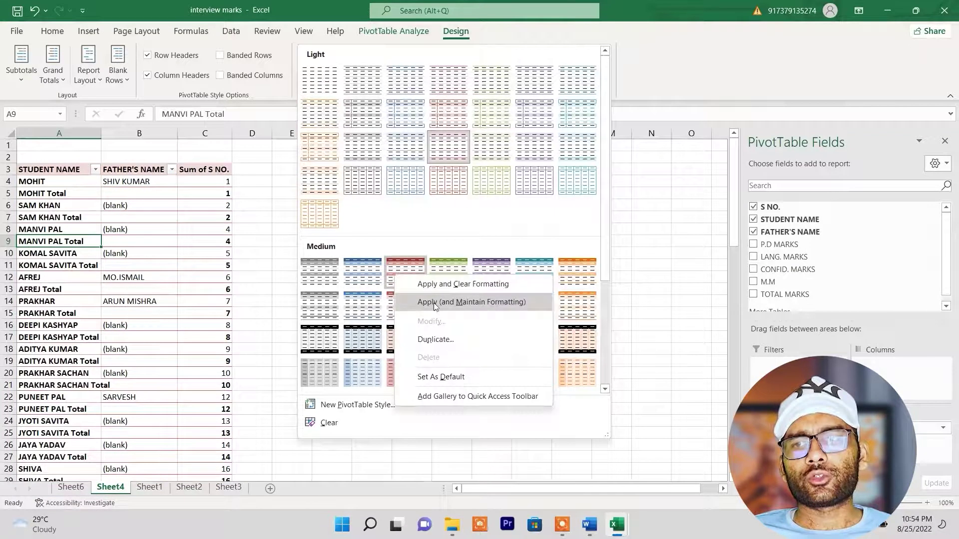
{"action": "left_click", "coordinate": [440, 382]}
{"action": "left_click", "coordinate": [295, 325]}
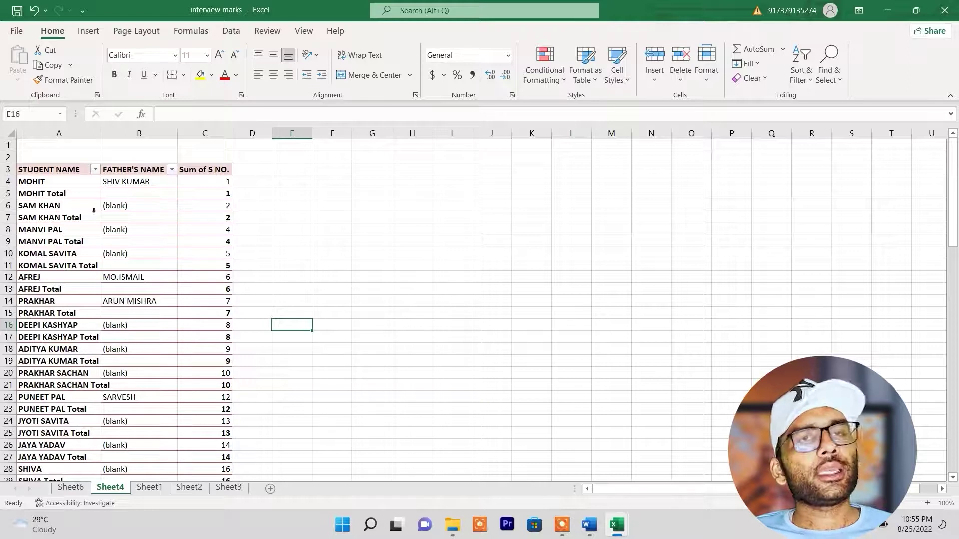
Review the default PivotTable layout in the Excel data options, including its subtotals, grand totals and report layout settings.
{"action": "left_click", "coordinate": [14, 33]}
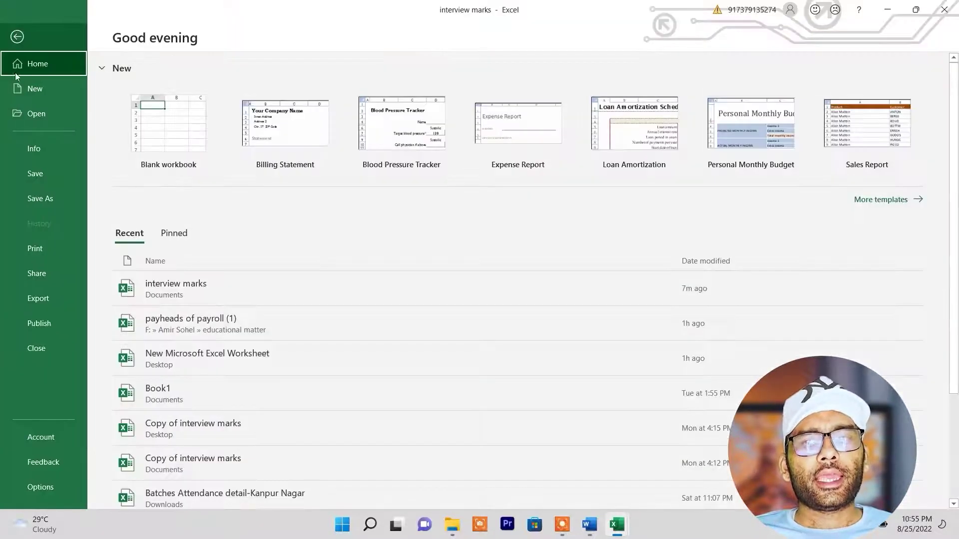
{"action": "left_click", "coordinate": [43, 488]}
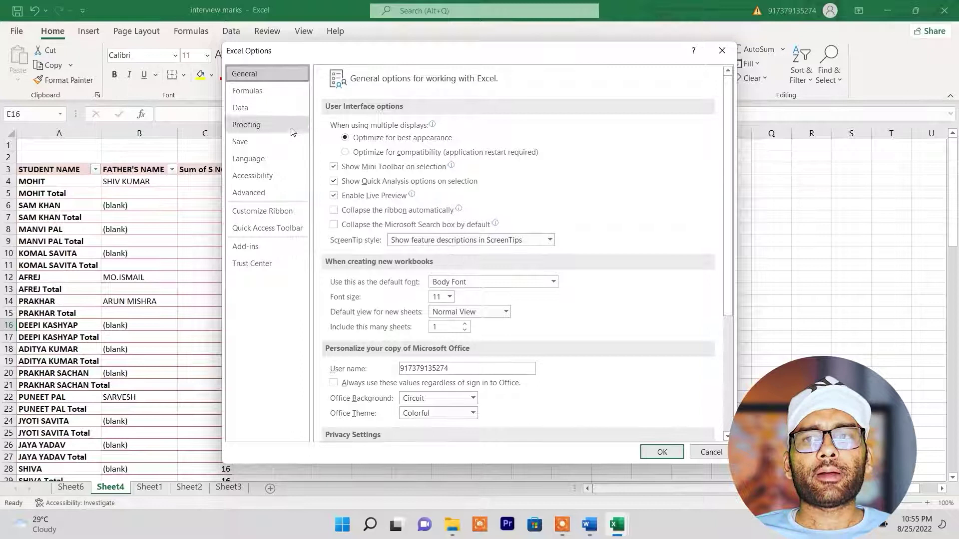
{"action": "left_click", "coordinate": [245, 111]}
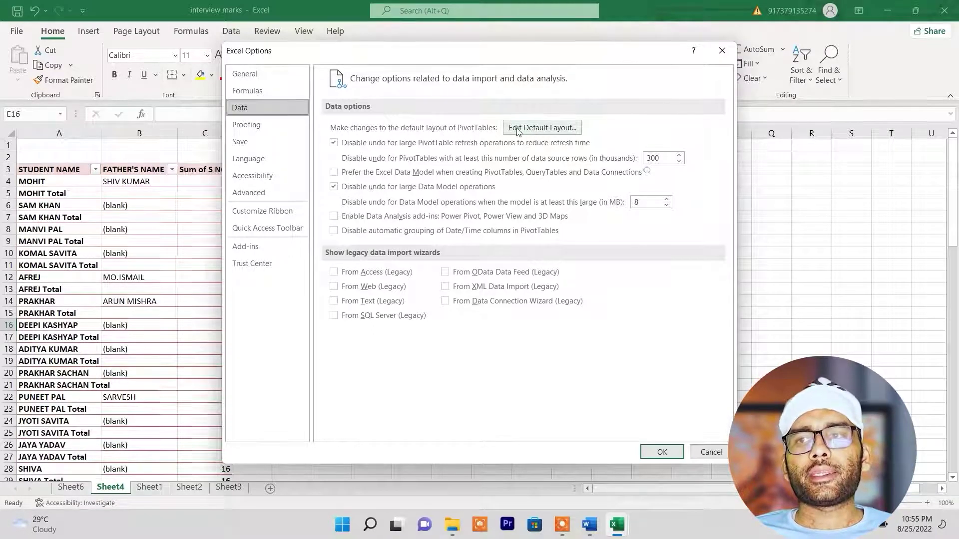
{"action": "left_click", "coordinate": [536, 129]}
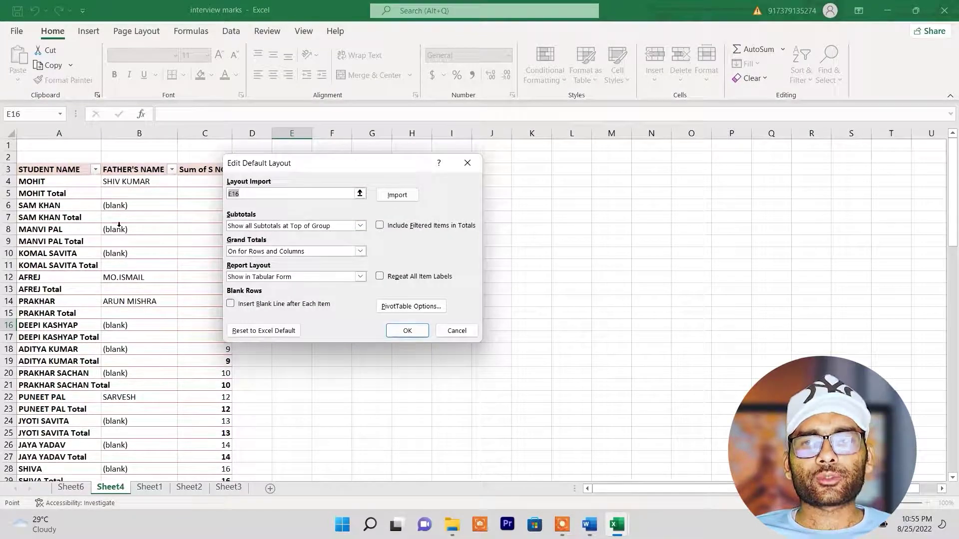
{"action": "left_click", "coordinate": [408, 331]}
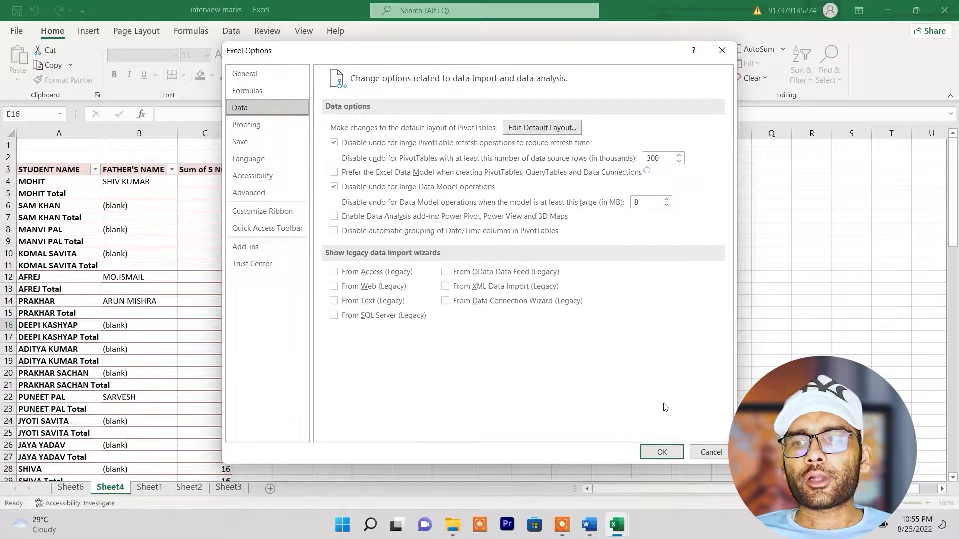
{"action": "left_click", "coordinate": [662, 452]}
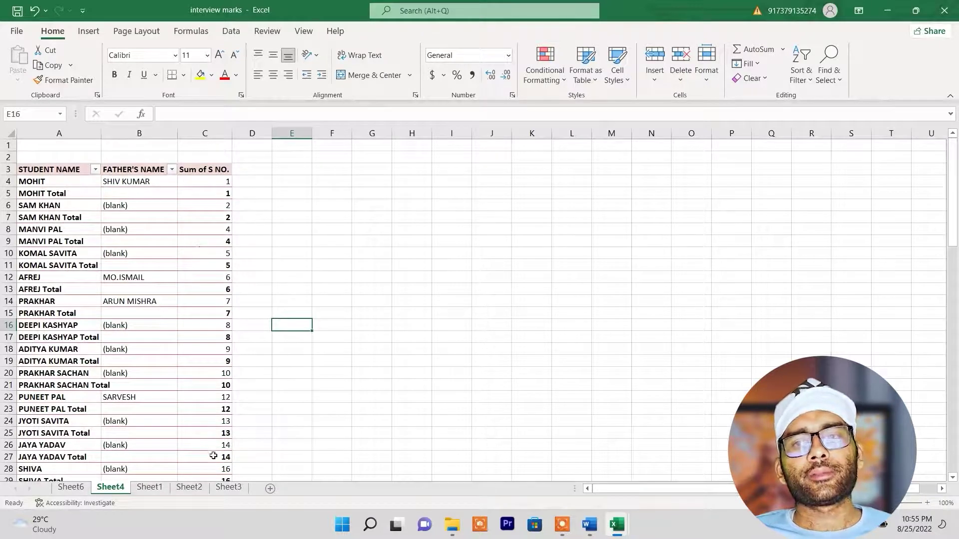
Delete the Sheet4 worksheet containing the existing PivotTable.
{"action": "right_click", "coordinate": [114, 481]}
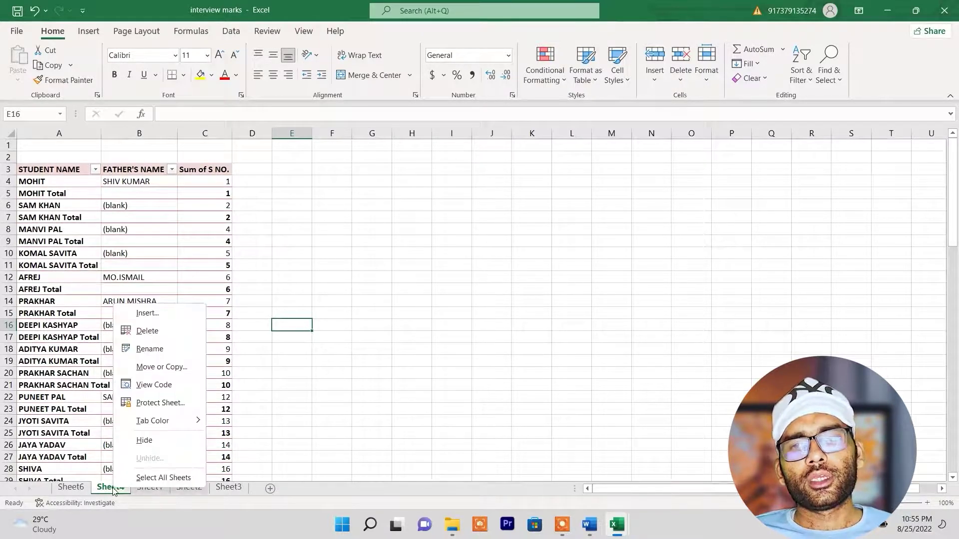
{"action": "left_click", "coordinate": [160, 331]}
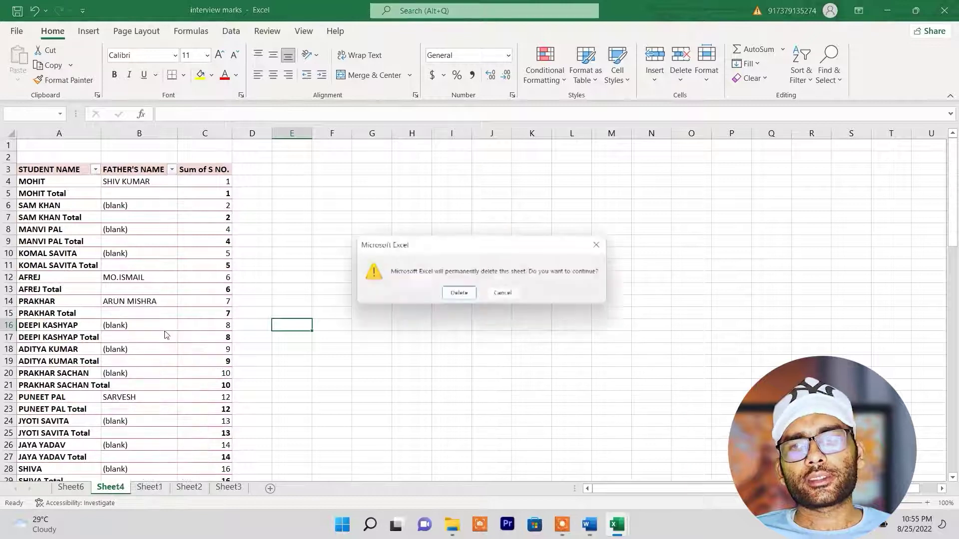
{"action": "left_click", "coordinate": [459, 295]}
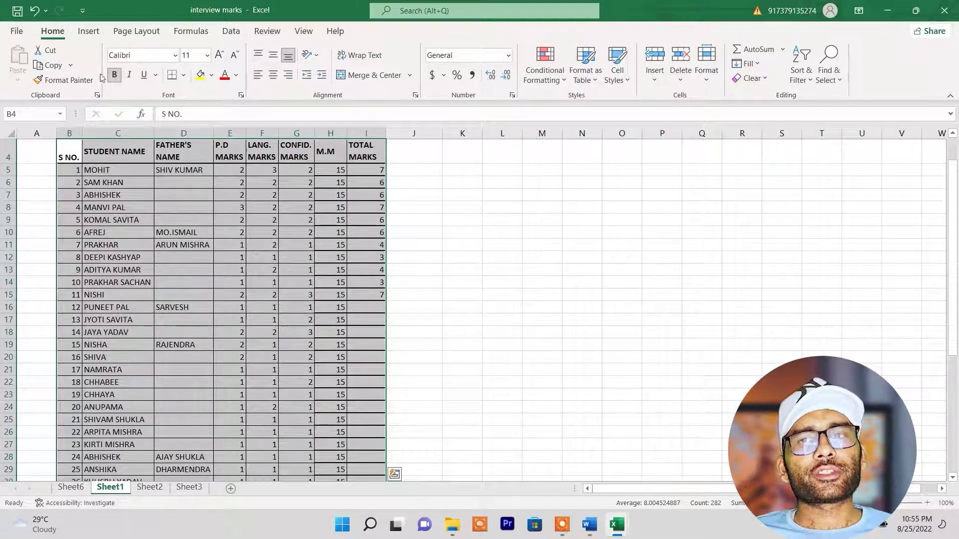
Create a PivotTable on a new worksheet from the selected interview marks table on Sheet1.
{"action": "left_click", "coordinate": [88, 31]}
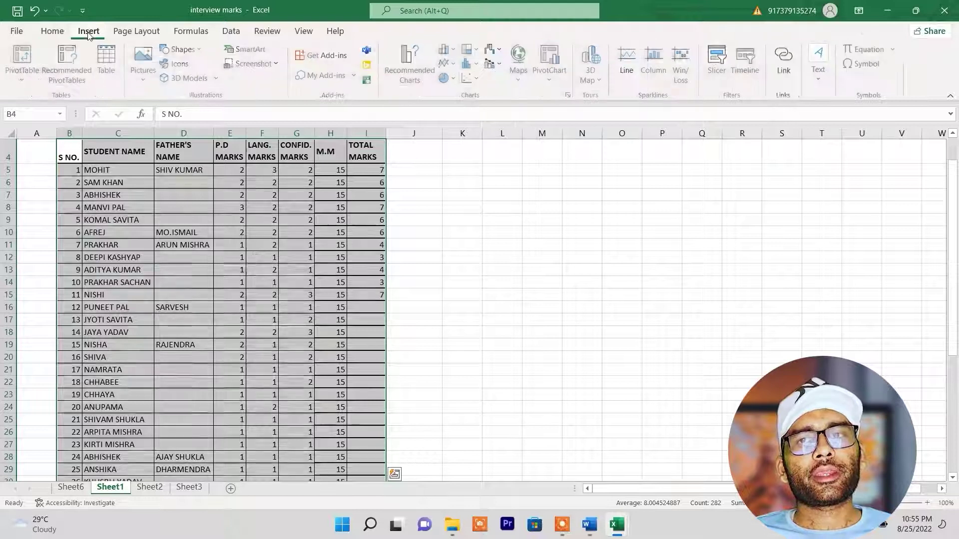
{"action": "left_click", "coordinate": [22, 59]}
{"action": "left_click", "coordinate": [399, 313]}
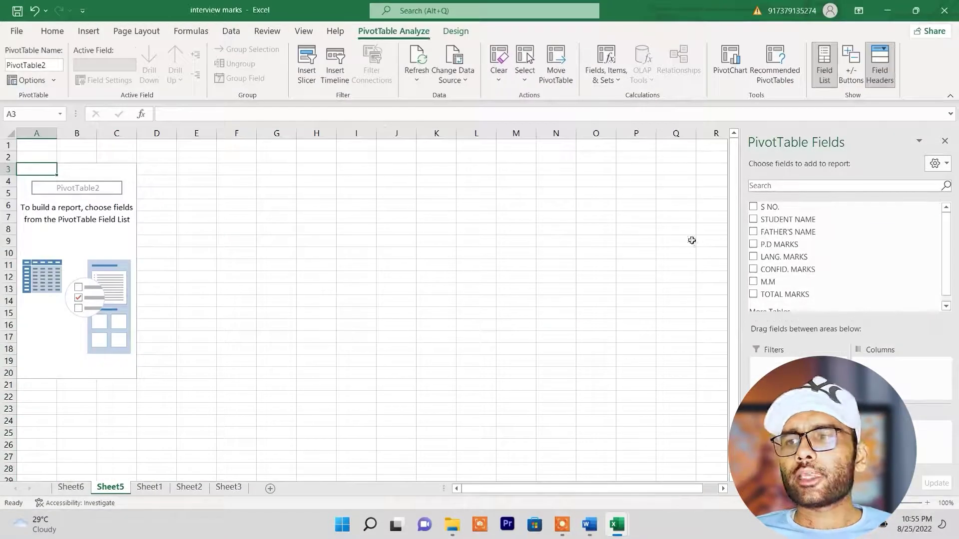
Add the STUDENT NAME, FATHER'S NAME and S NO. fields to the new PivotTable.
{"action": "left_click", "coordinate": [754, 220]}
{"action": "left_click", "coordinate": [753, 233]}
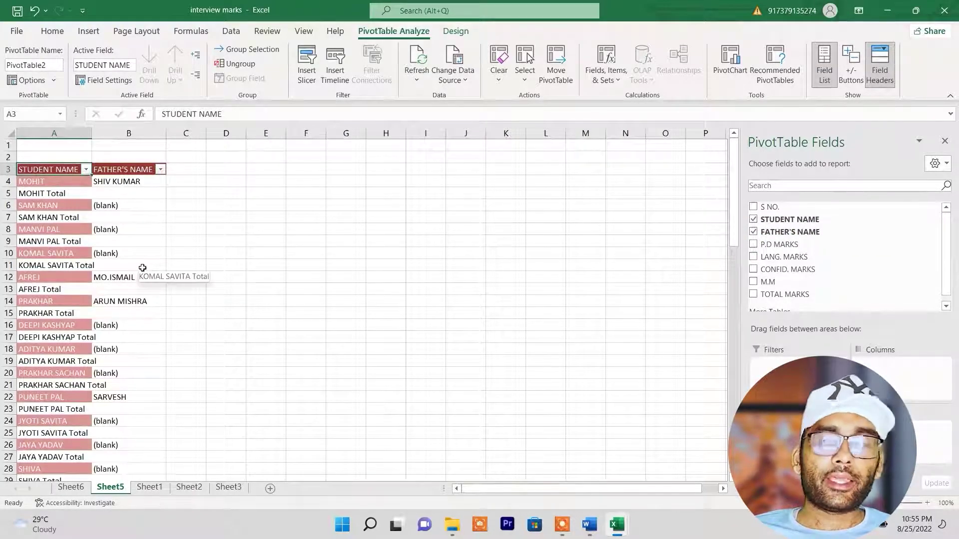
{"action": "left_click", "coordinate": [754, 209]}
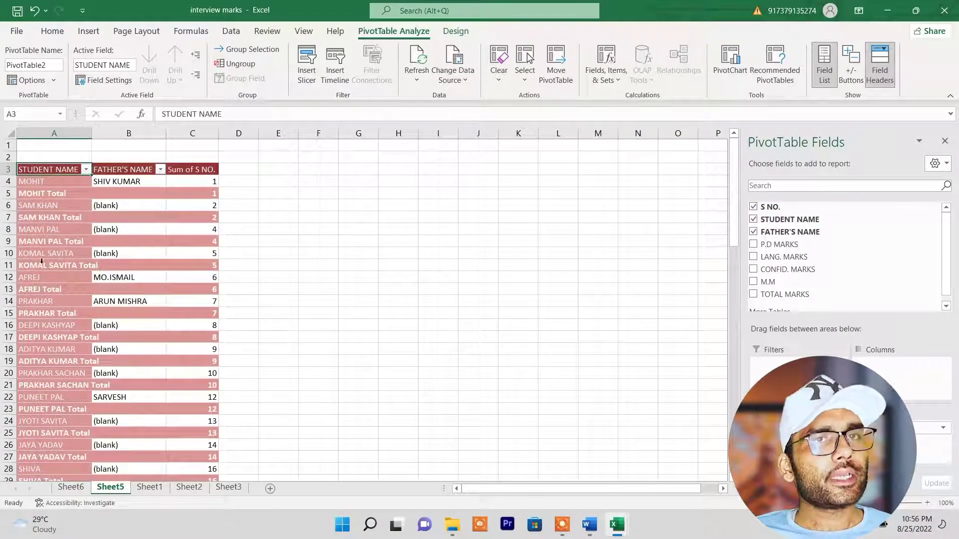